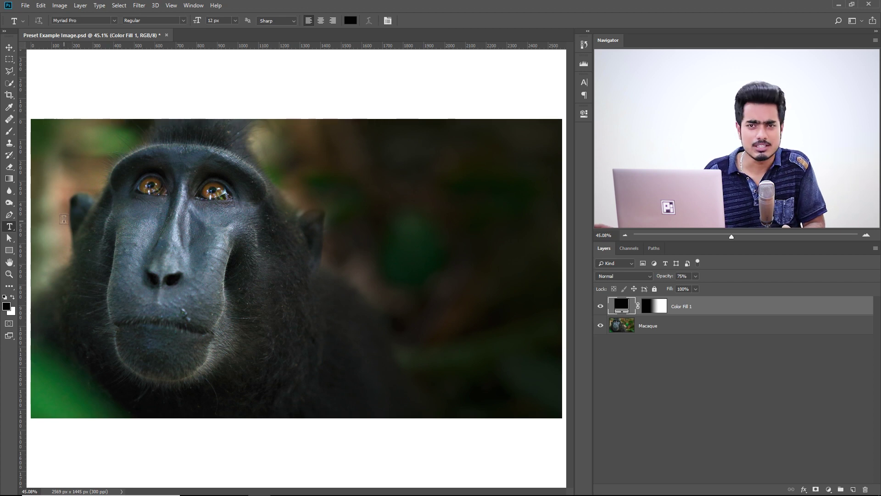
Change the type font to a FranklinGothic URW face and open the detailed character settings.
left_click(113, 20)
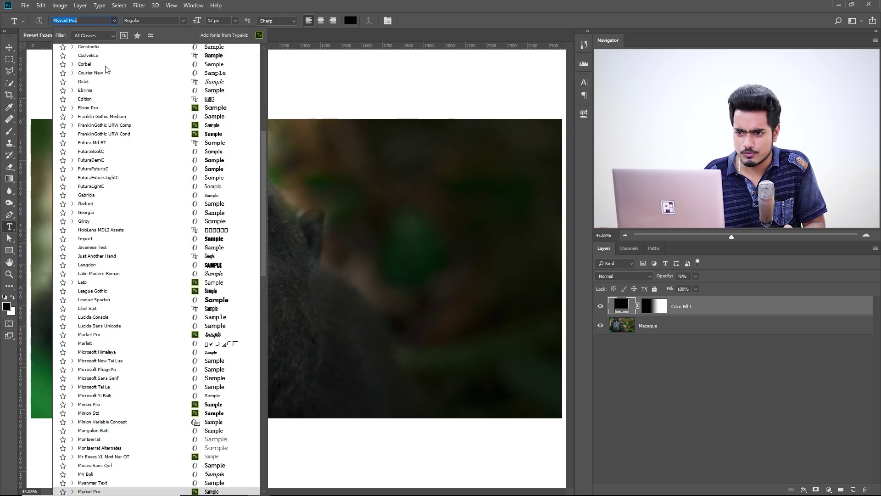
key("Return")
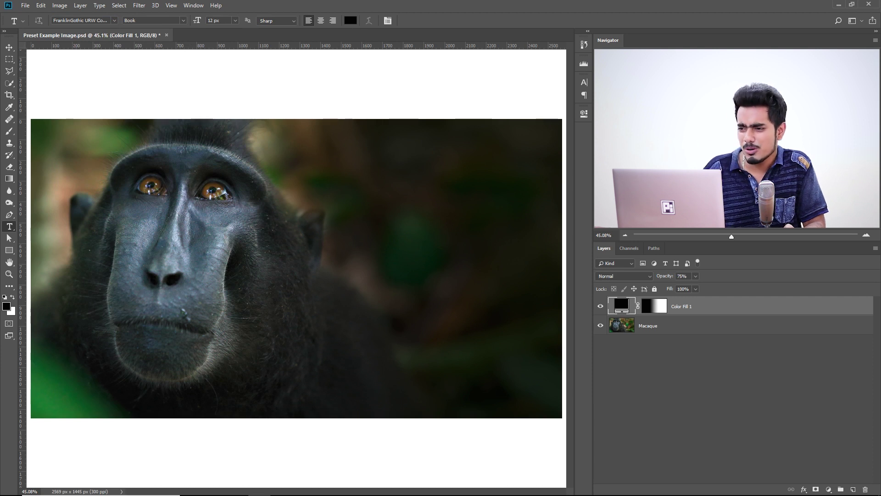
left_click(387, 20)
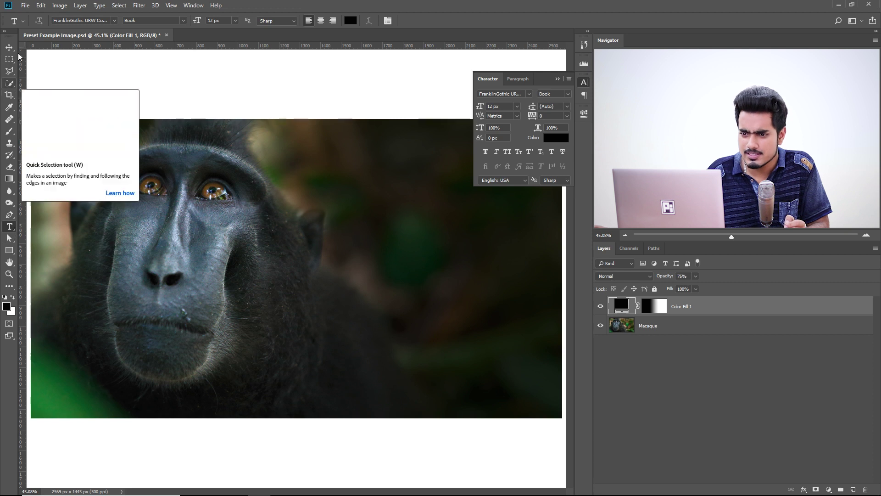
Reset the Type tool to its original settings and save them as a tool preset named Default.
left_click(23, 22)
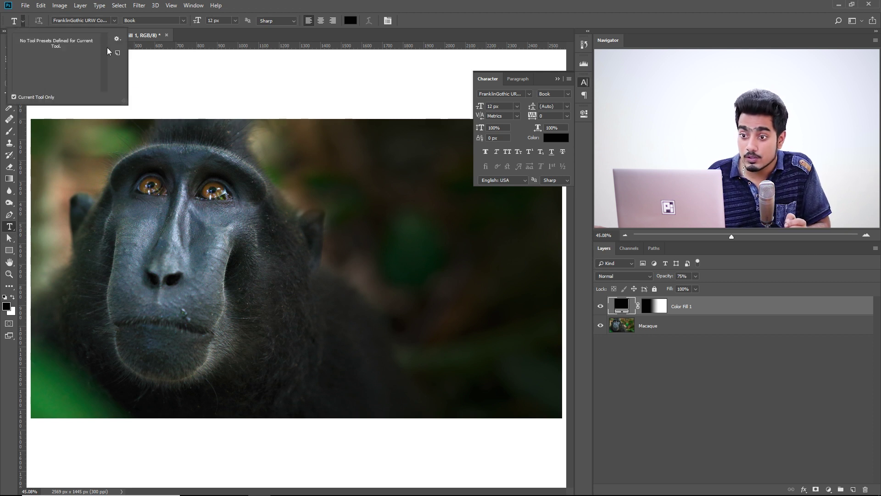
left_click(117, 40)
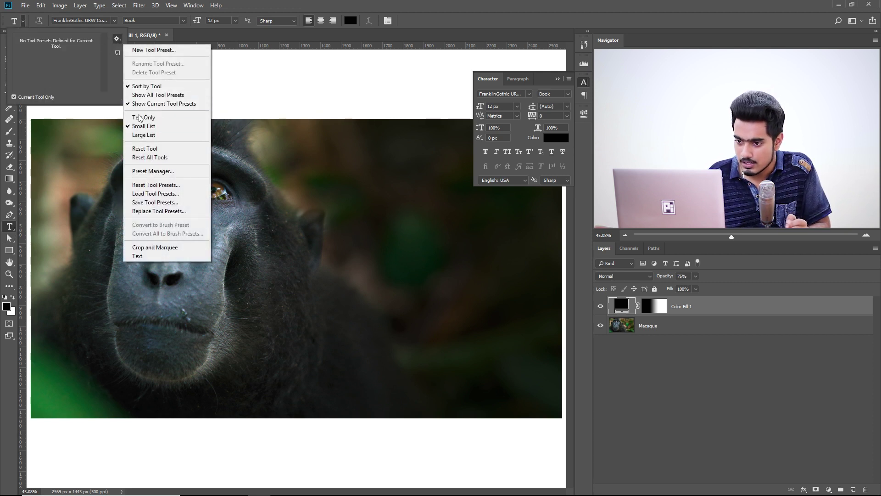
left_click(145, 149)
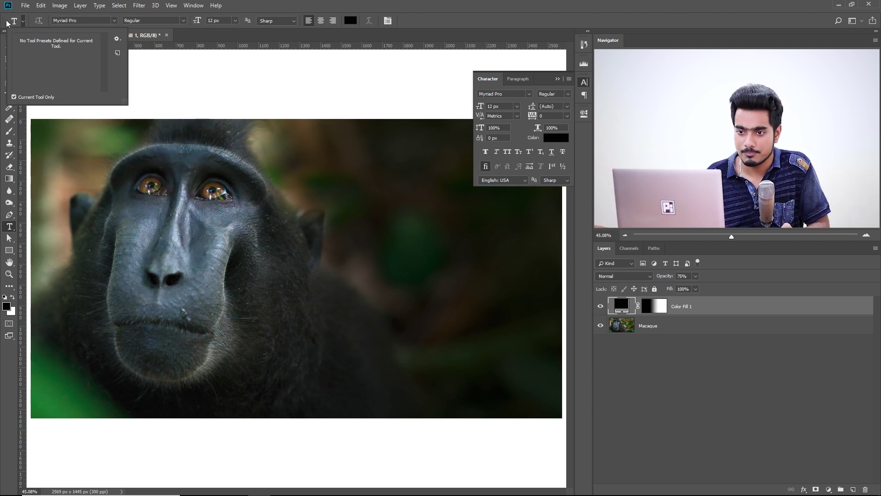
left_click(117, 51)
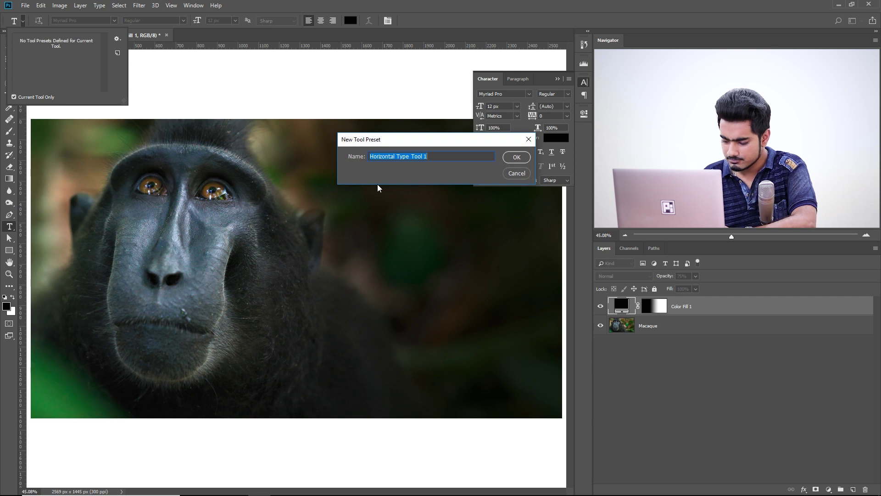
type("Default")
key("Return")
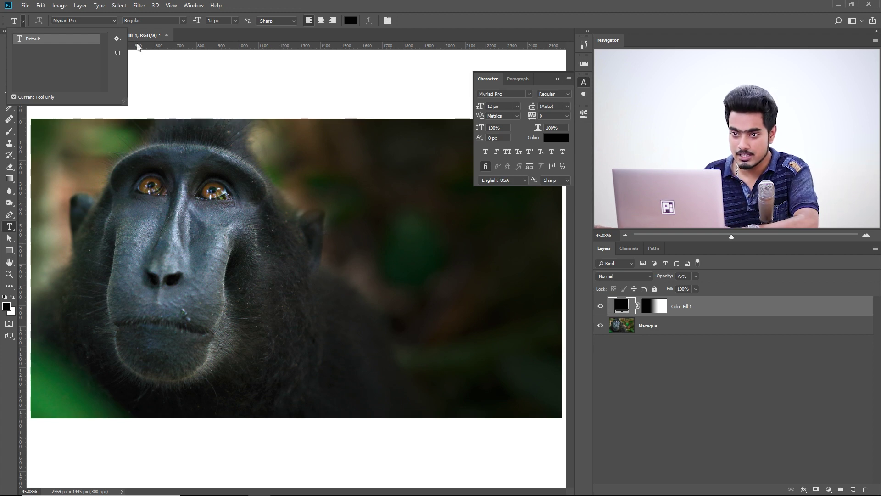
Set the type font to Bebas Neue Bold with a size of 450 px.
left_click(113, 20)
type("beba")
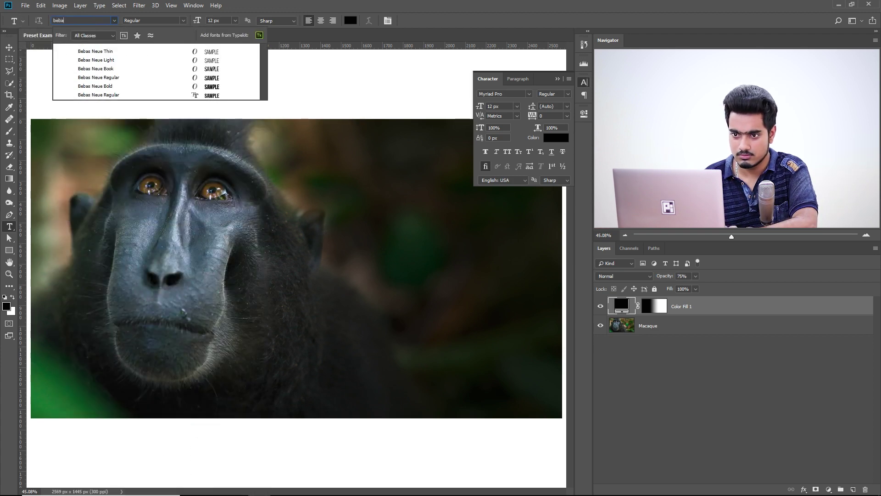
type("s")
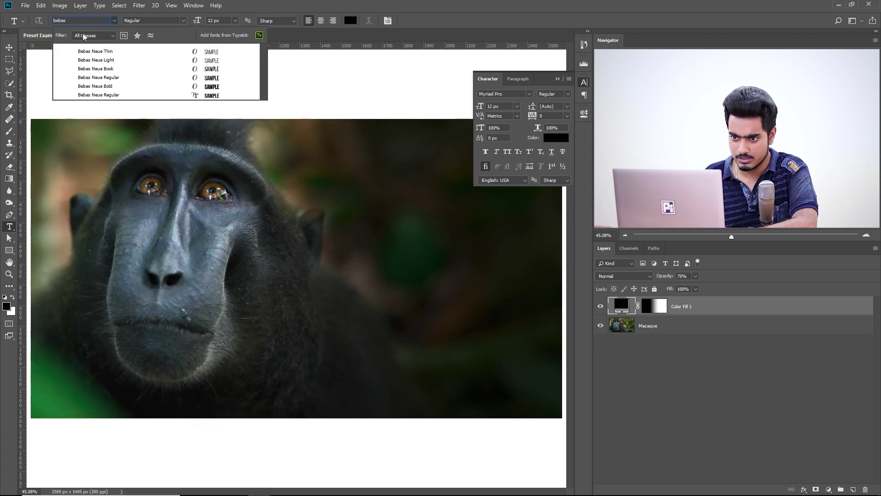
left_click(118, 81)
left_click(183, 20)
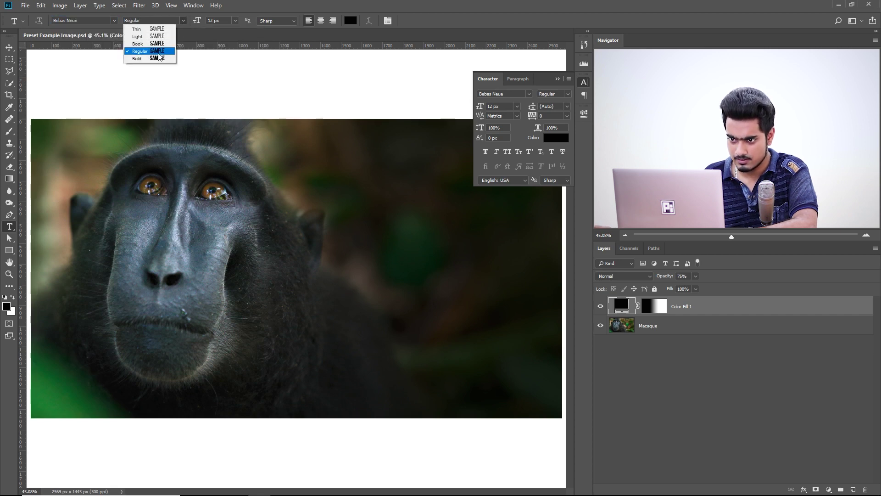
left_click(158, 58)
left_click(214, 21)
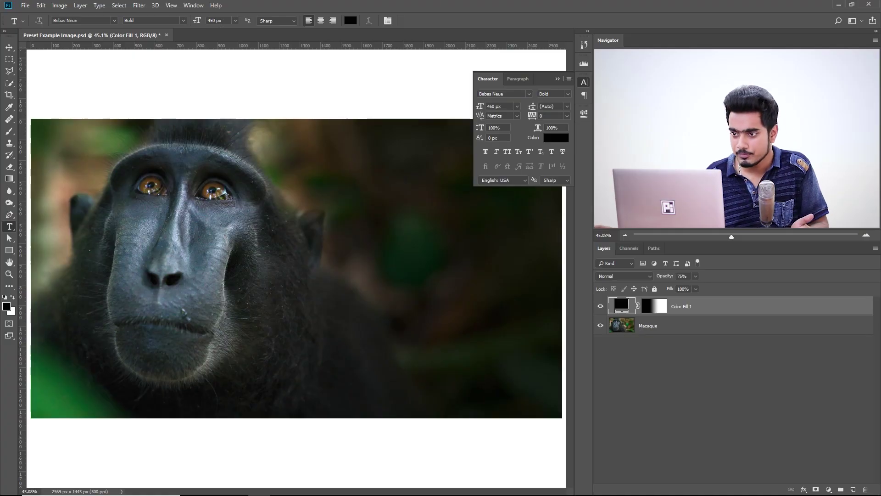
Center-align the type and set the tracking to 25.
left_click(320, 21)
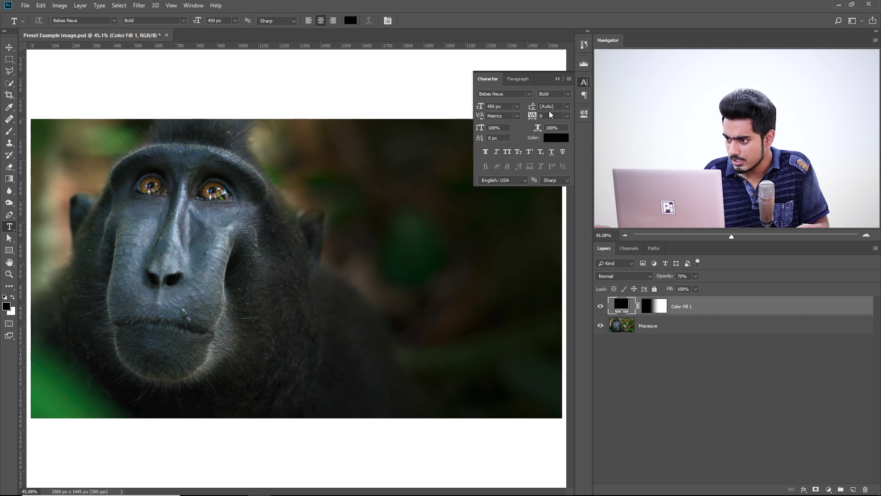
left_click(567, 118)
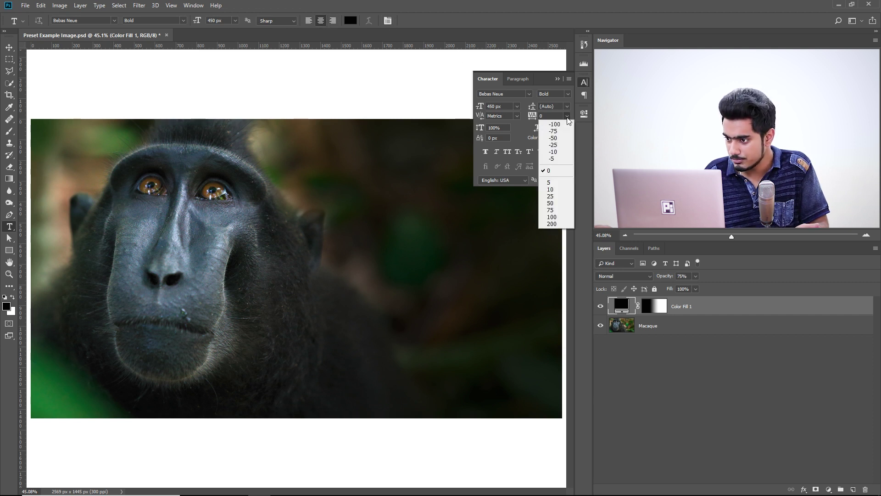
left_click(557, 196)
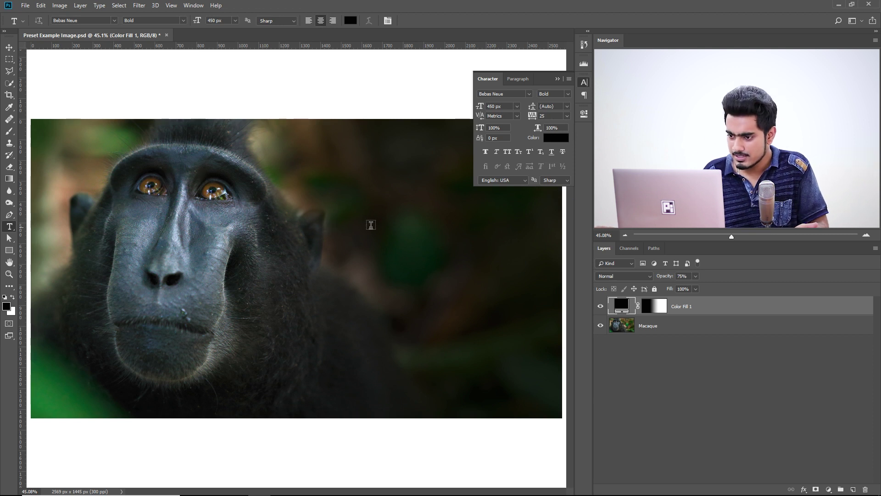
Add the text AFRICA over the dark upper area beside the monkey's head.
left_click(410, 260)
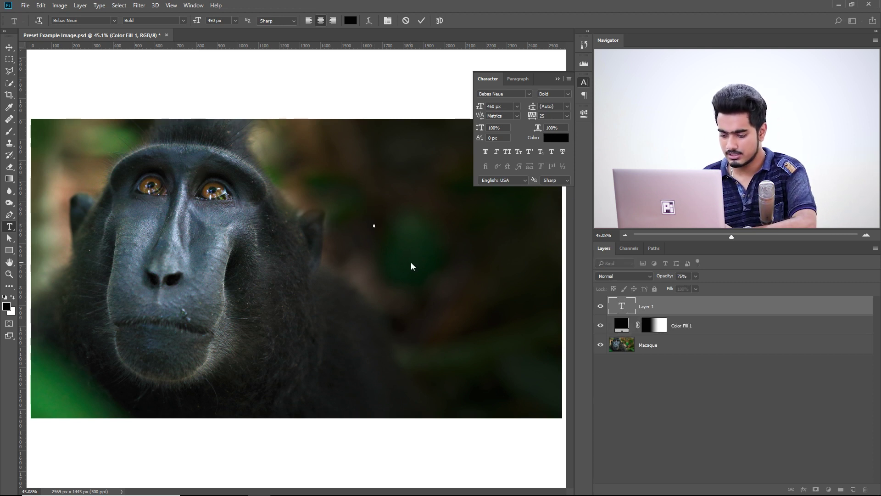
type("AF")
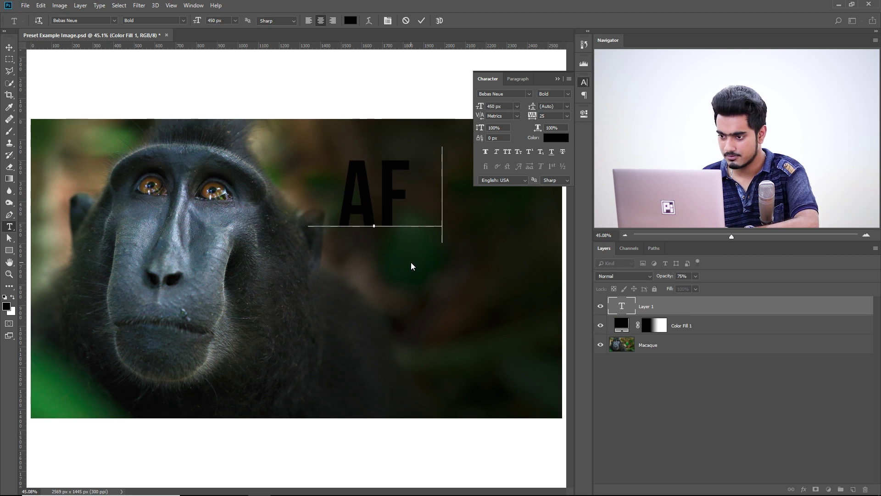
type("RICA")
key("ctrl+Return")
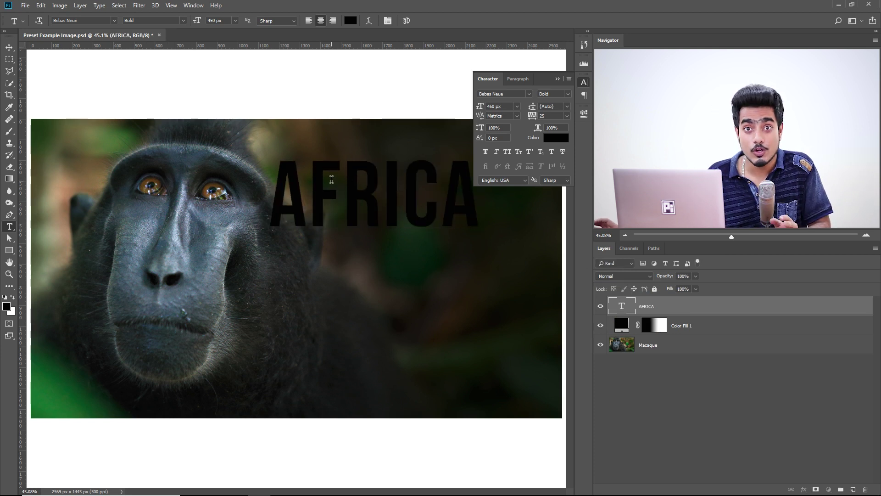
Set the text color to white (ffffff).
left_click(351, 21)
type("ffffff")
left_click(795, 312)
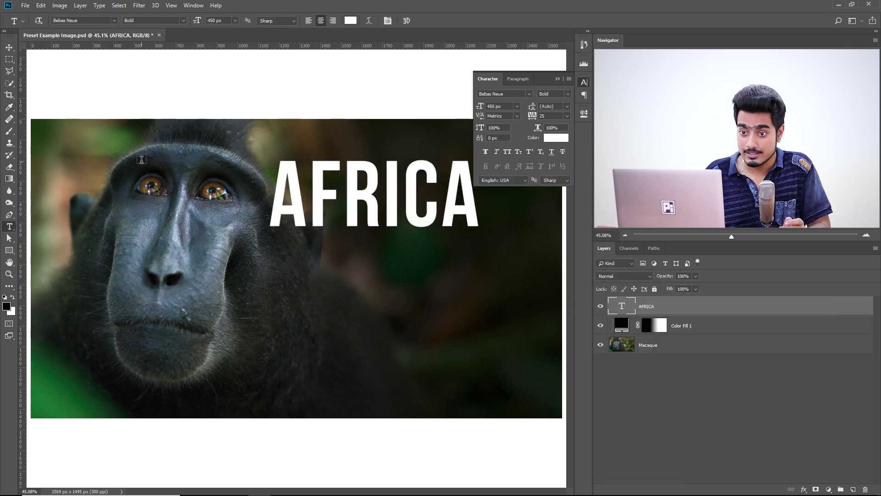
Save the current type settings as a tool preset named Headline, then apply the Default preset and reapply Headline.
left_click(23, 21)
left_click(118, 53)
type("Headline")
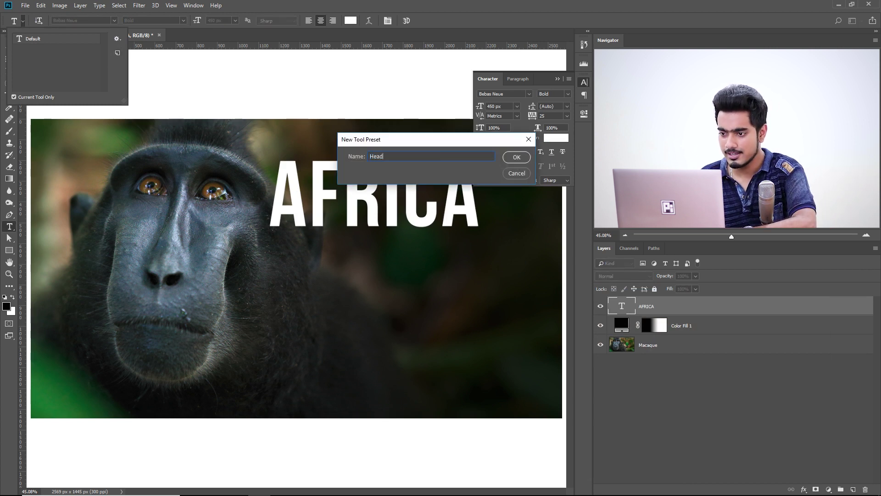
left_click(512, 158)
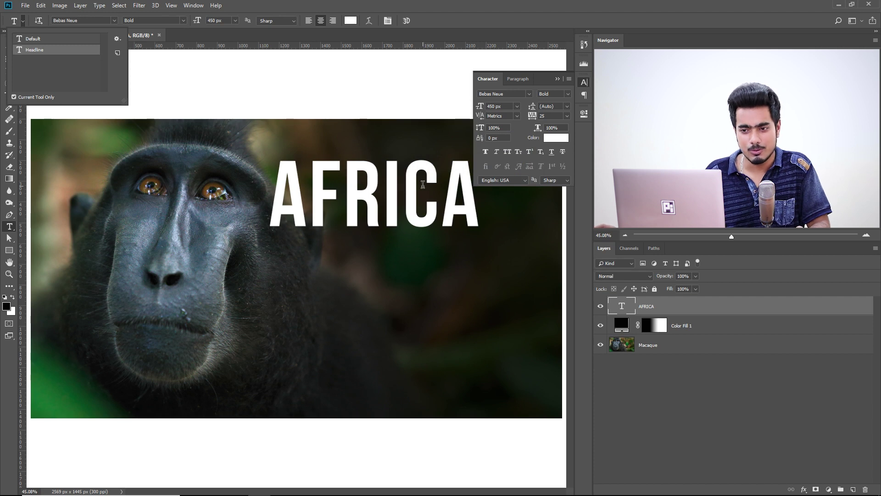
left_click(37, 40)
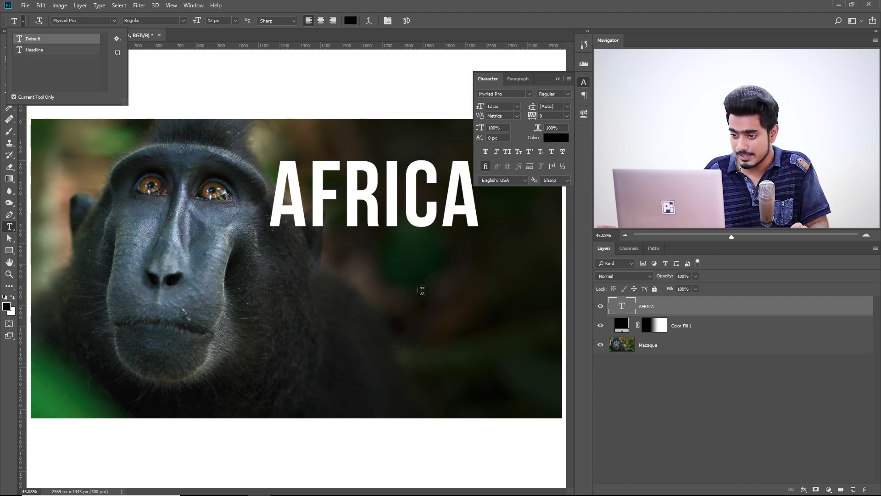
left_click(58, 50)
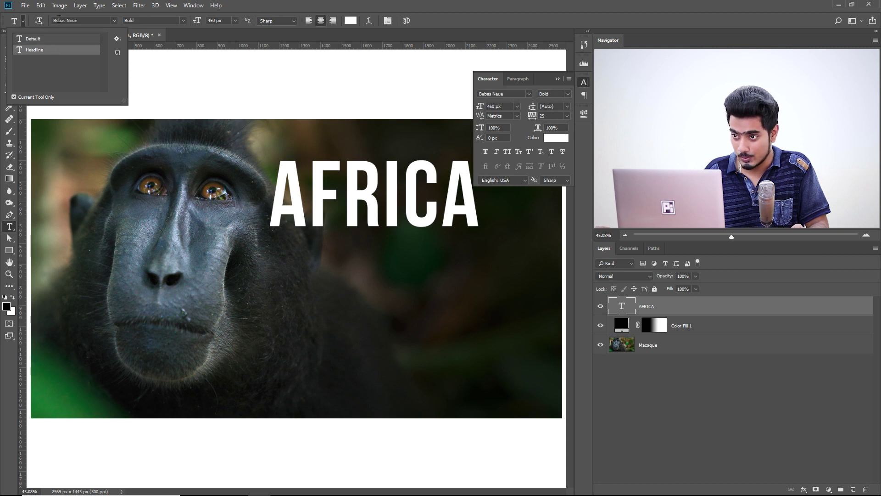
Add the text ANYTHING below AFRICA with the Headline settings, then delete both text layers.
left_click(355, 320)
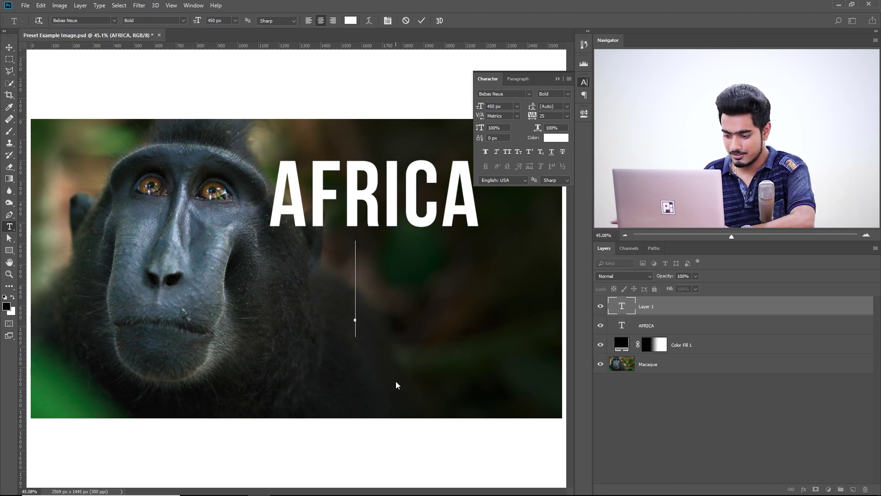
type("ANYTHING")
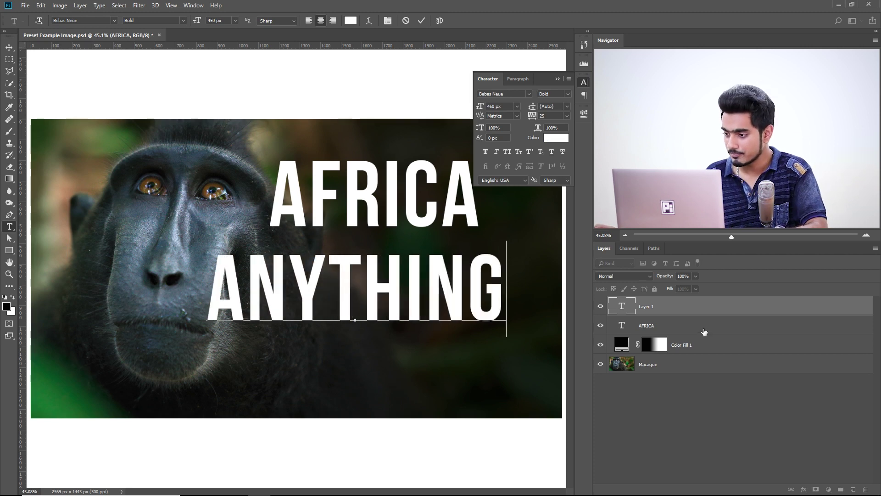
key("ctrl+Return")
left_click_drag(730, 326, 865, 489)
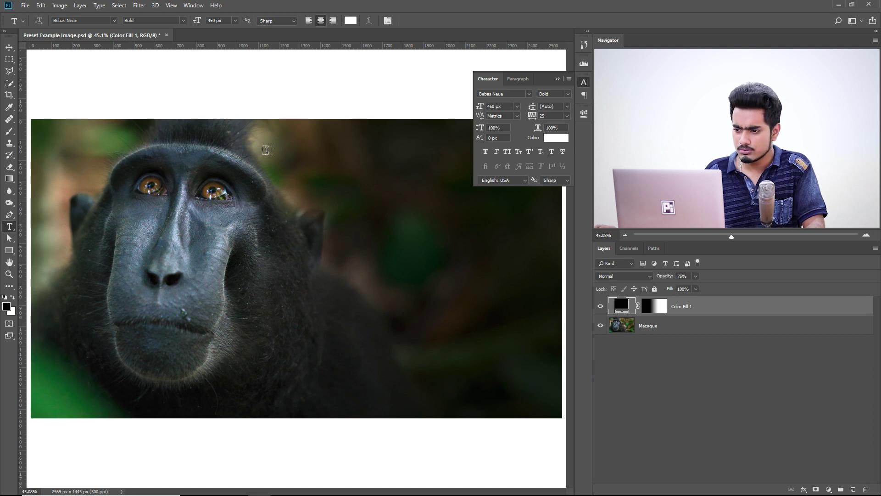
Add the headline text AFRICA over the dark upper area beside the monkey's head, correcting its spelling.
left_click(357, 212)
type("AFRIFCA")
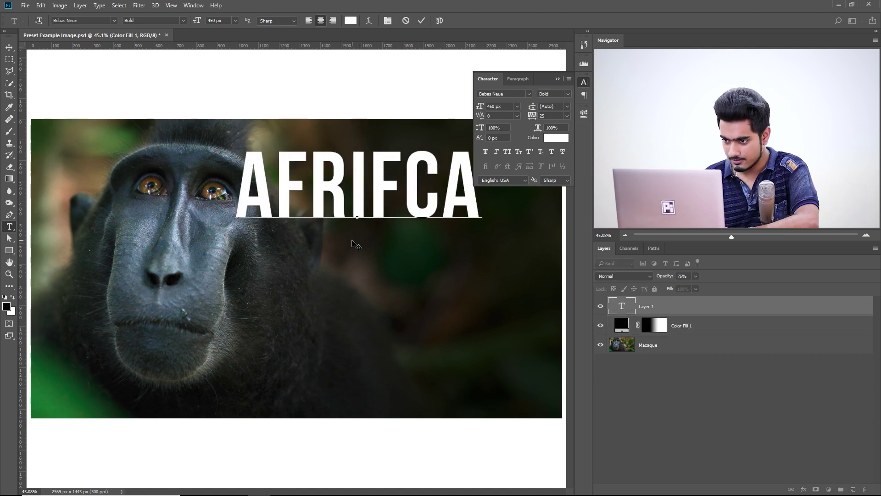
left_click(404, 198)
key("BackSpace")
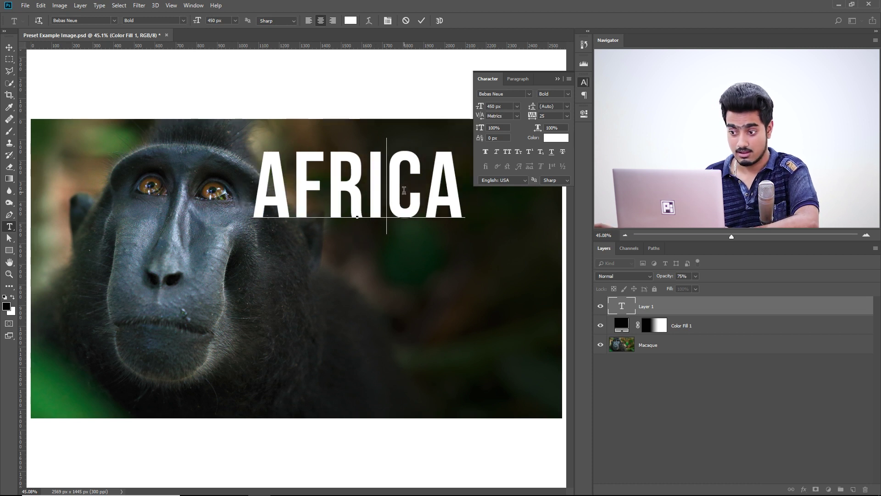
left_click(9, 47)
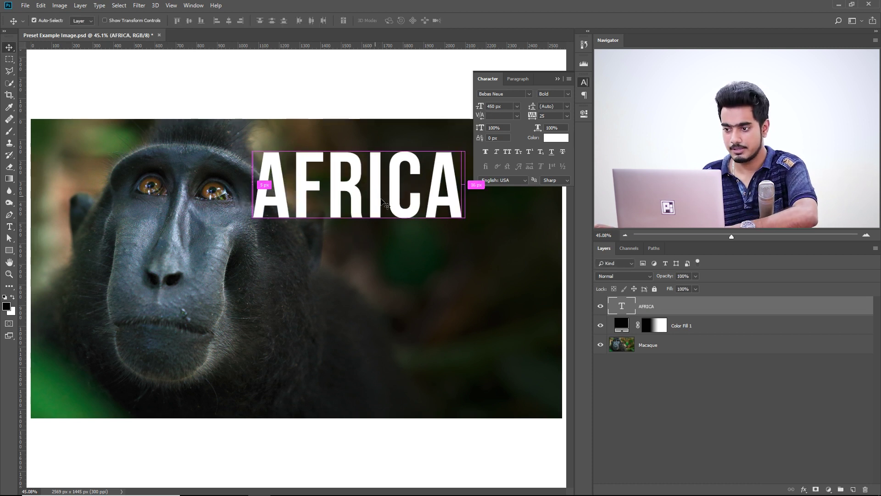
Move the AFRICA text right into the dark area and scale it up to a font size of about 549 px.
key("ctrl+t")
left_click_drag(374, 197, 470, 206)
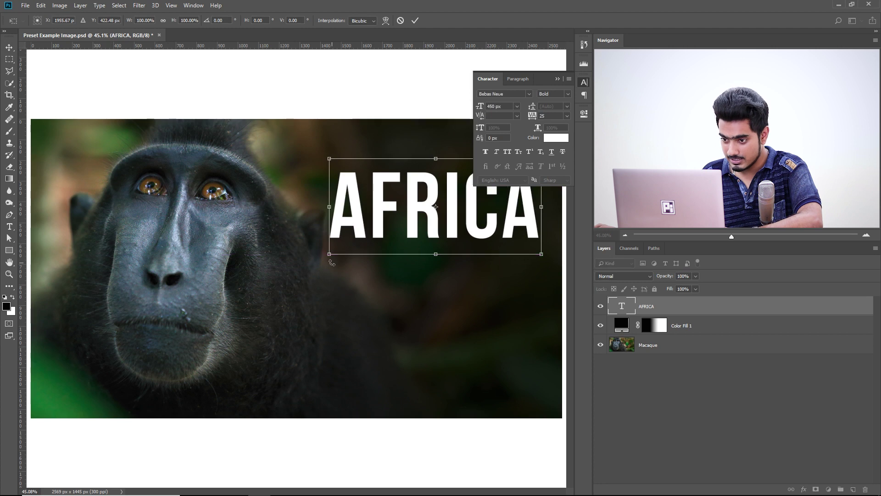
left_click_drag(329, 254, 291, 272)
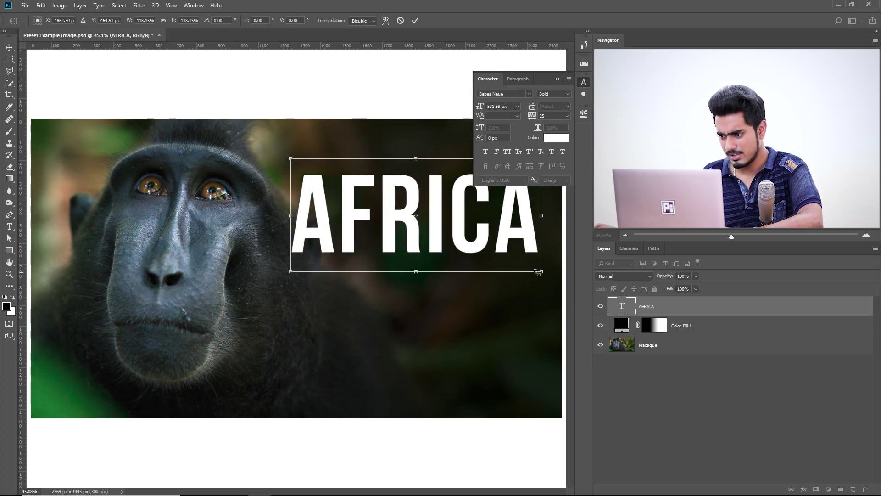
left_click_drag(539, 272, 547, 277)
key("Return")
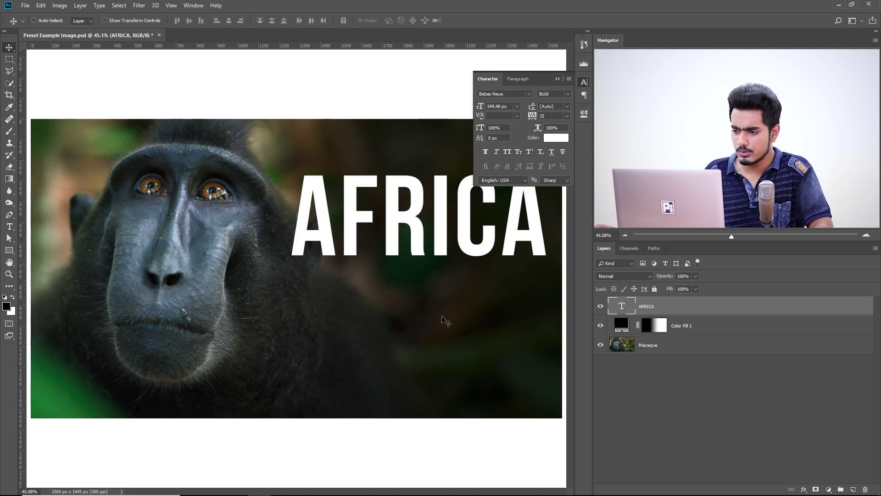
Duplicate the AFRICA text directly below itself and replace the copy's wording with SAVE WILDLIFE.
left_click_drag(404, 207, 404, 302)
double_click(634, 311)
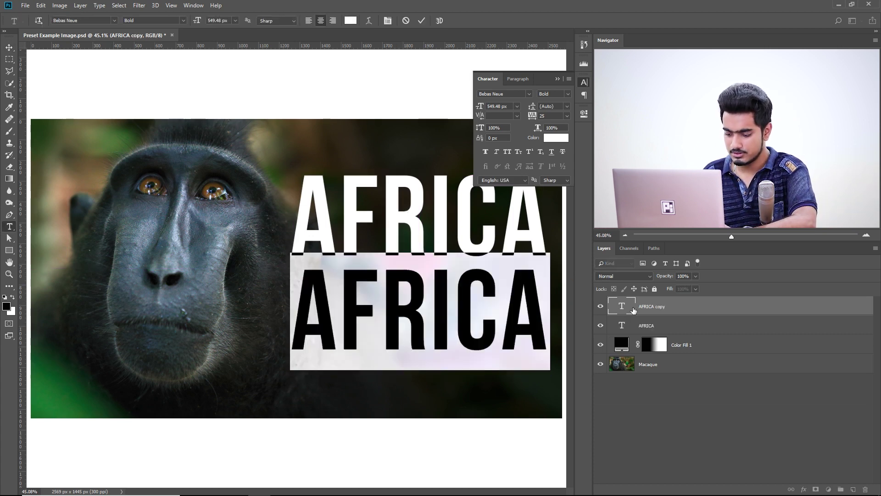
type("SAVE WI")
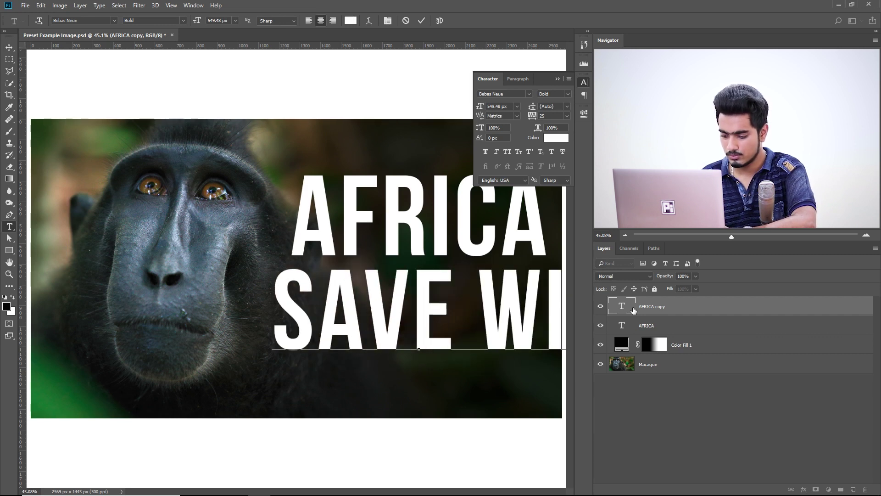
type("LDLIFE")
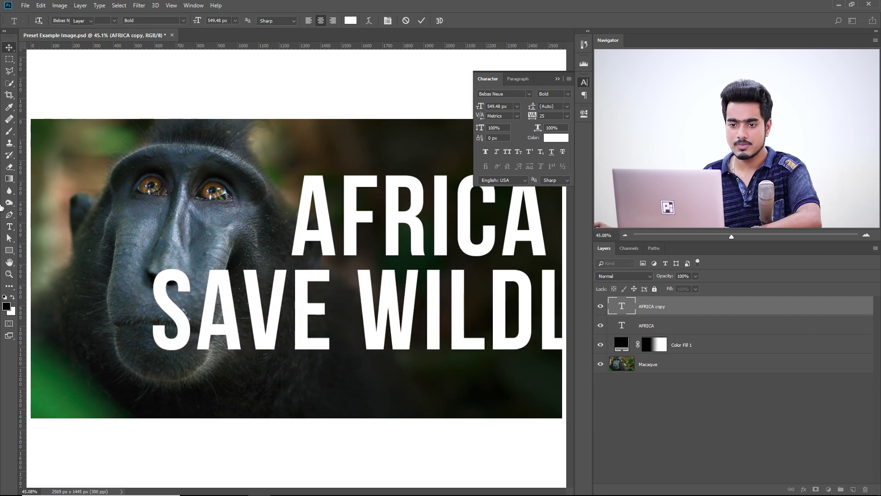
Scale the SAVE WILDLIFE text down to a font size of about 167 px and place it below AFRICA.
key("ctrl+Return")
key("ctrl+t")
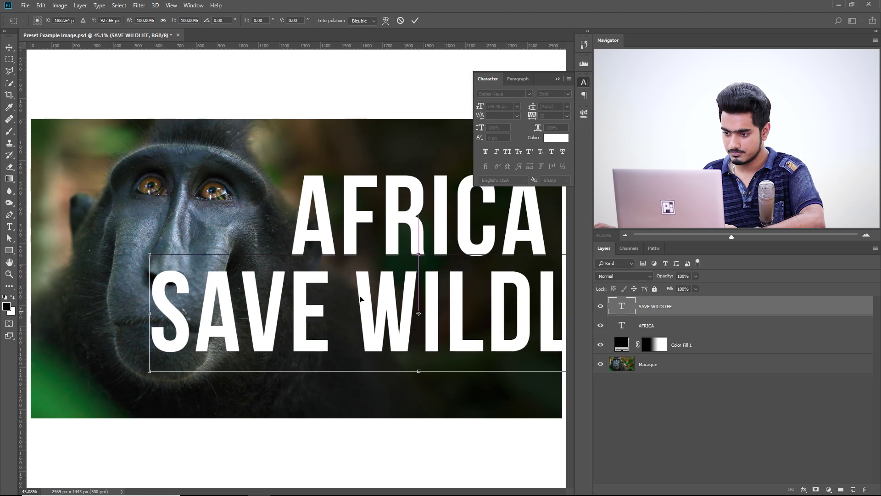
left_click_drag(399, 285, 292, 271)
left_click_drag(43, 239, 231, 292)
left_click_drag(334, 286, 370, 284)
key("Return")
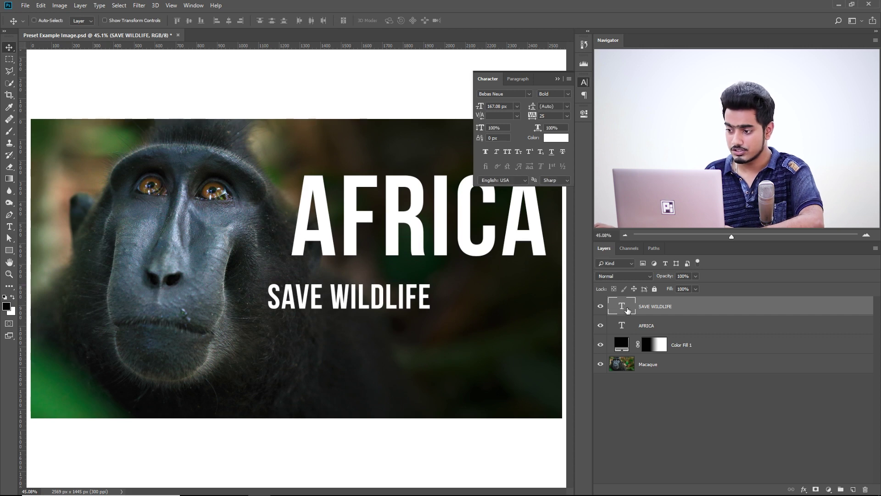
Change the SAVE WILDLIFE text's font to Raleway Light and set its tracking to 100.
double_click(627, 310)
left_click(82, 21)
type("rale")
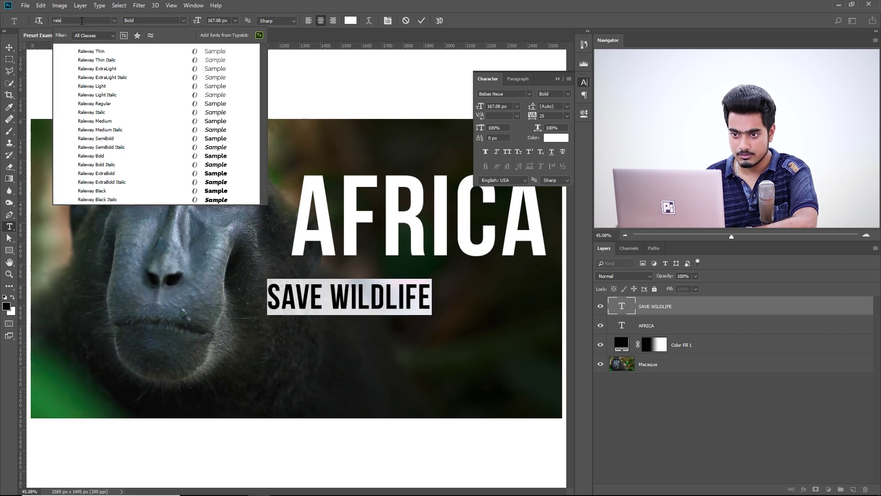
left_click(88, 86)
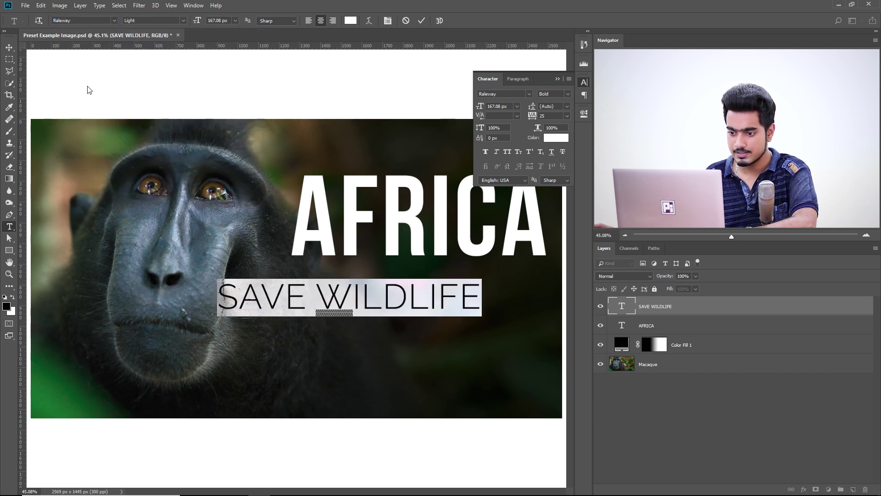
left_click(567, 116)
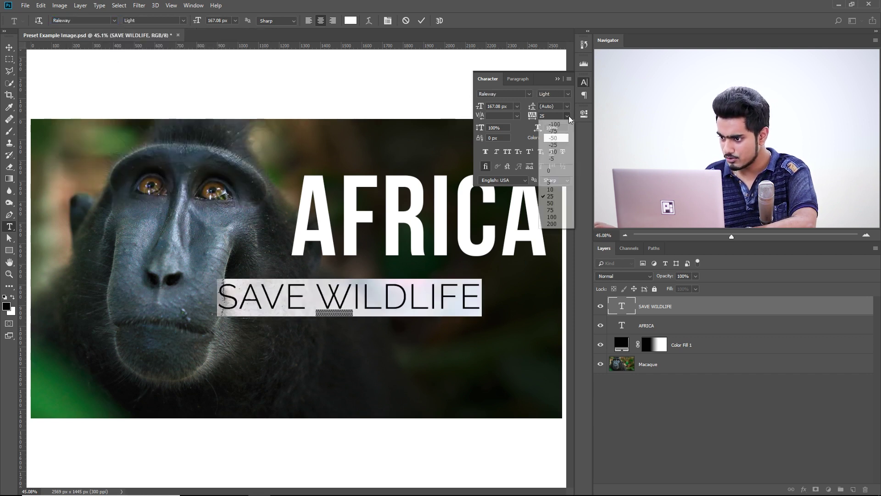
left_click(557, 218)
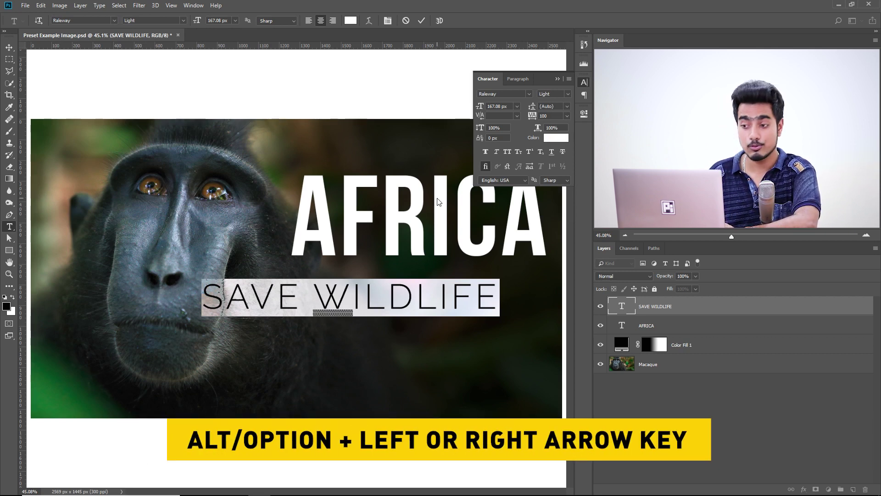
Widen the letter spacing of SAVE WILDLIFE to a tracking of 380.
key("alt+Right")
key("alt+Right")
key("alt+Right")
key("alt+Right")
key("alt+Right")
key("alt+Right")
key("alt+Right")
key("alt+Right")
key("alt+Right")
key("alt+Right")
key("alt+Right")
key("alt+Right")
key("alt+Right")
key("alt+Right")
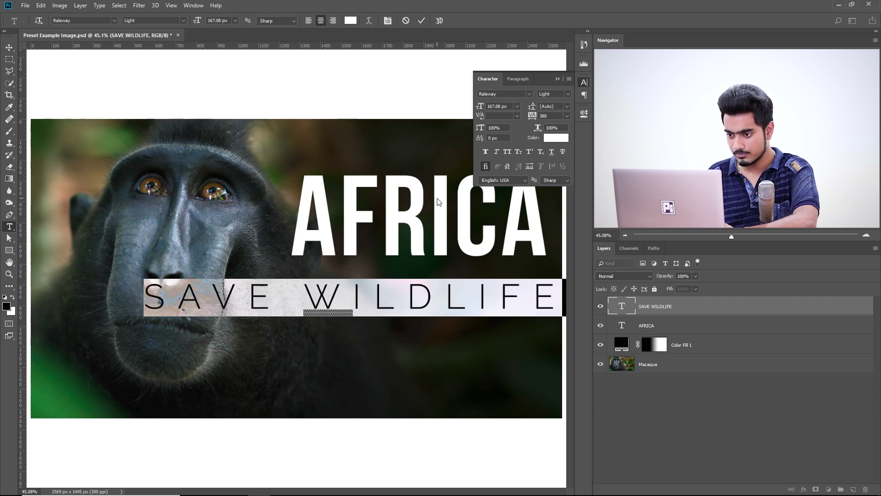
Scale SAVE WILDLIFE down to about 63% to match AFRICA's width and nudge it up close beneath that word.
left_click(6, 47)
key("ctrl+t")
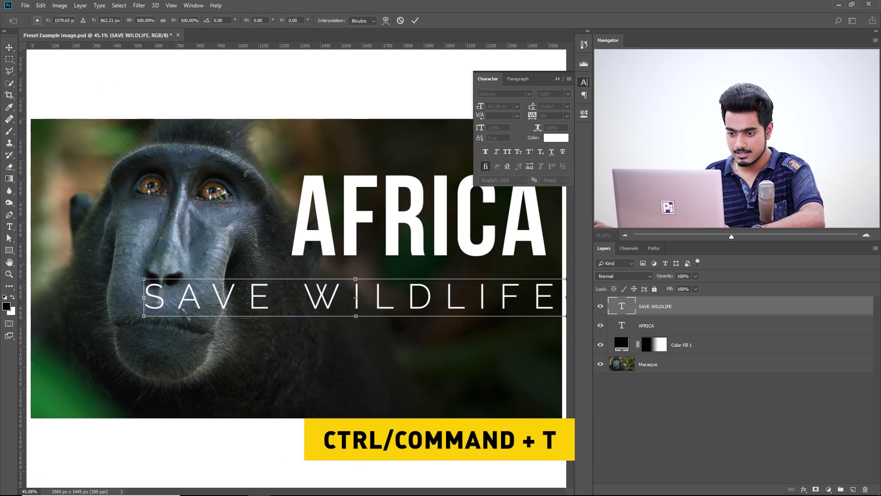
left_click_drag(145, 316, 301, 302)
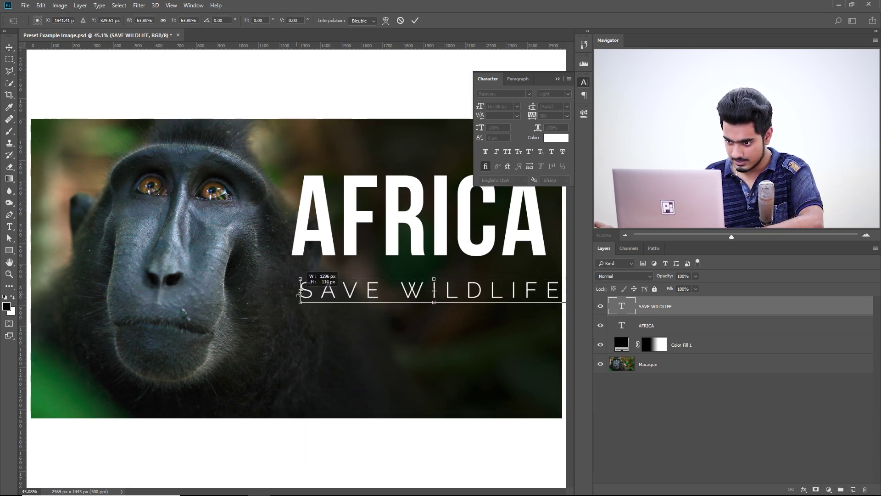
left_click_drag(360, 294, 351, 279)
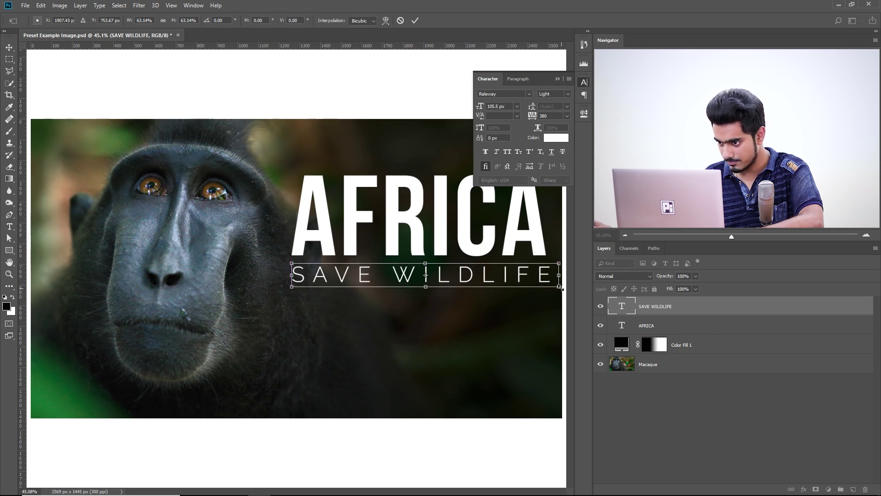
key("Return")
key("Up")
key("Up")
key("Up")
key("Up")
key("Up")
key("Up")
key("Up")
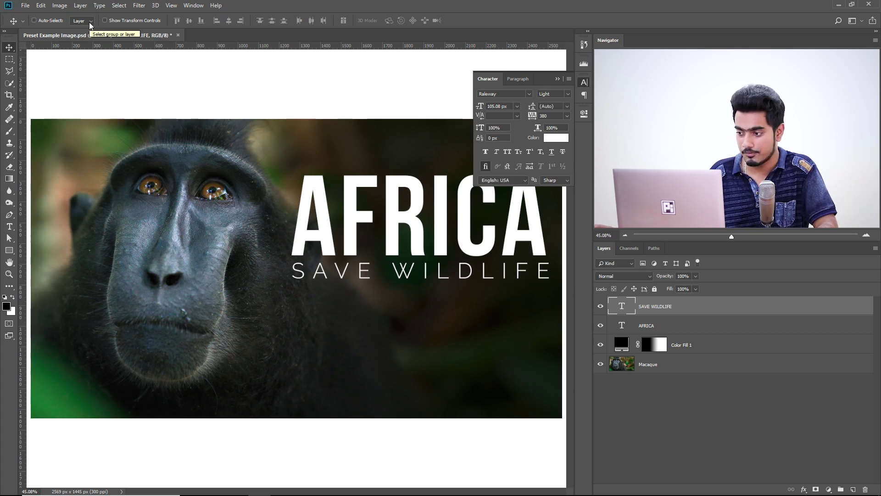
Check the SAVE WILDLIFE text's settings and save them as a new Type tool preset named Sub.
double_click(618, 307)
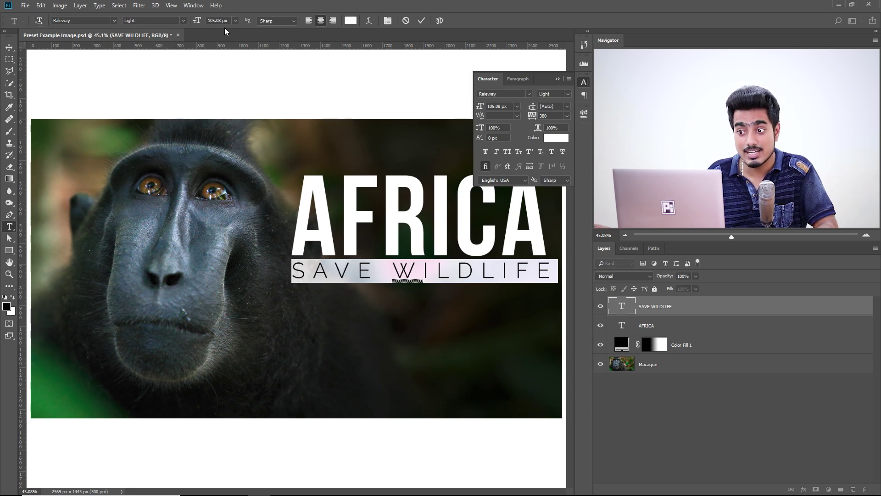
key("ctrl+Return")
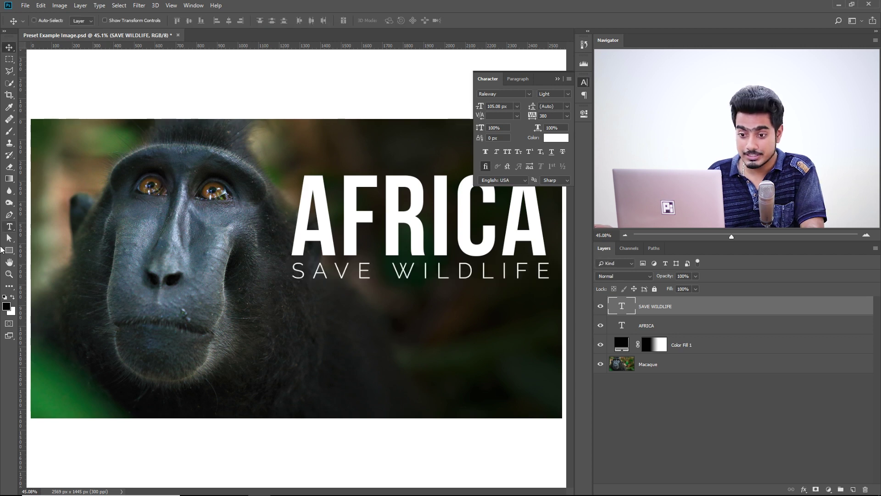
left_click(23, 20)
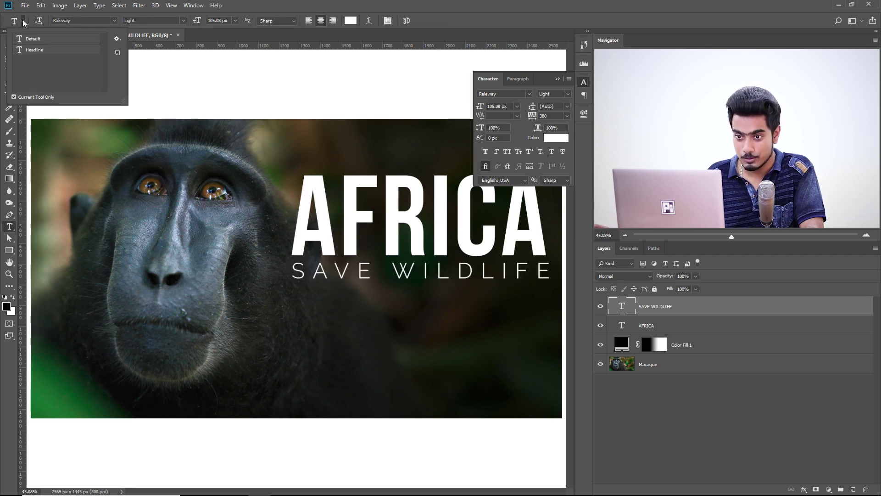
left_click(117, 53)
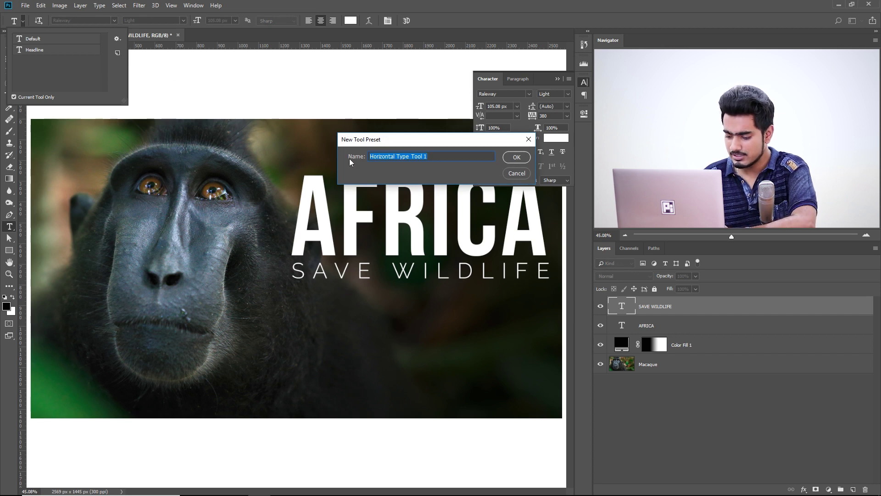
type("Sub")
left_click(516, 160)
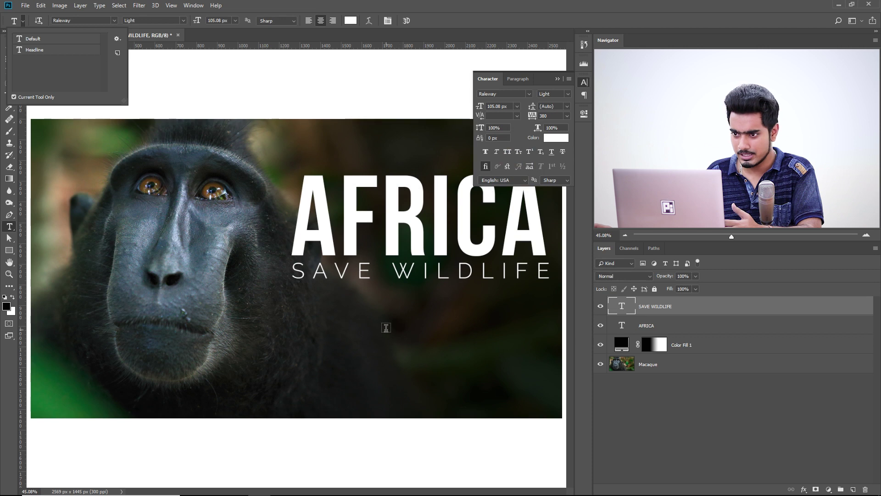
Try the type settings with a sample text below SAVE WILDLIFE, then delete the sample layer.
left_click(369, 317)
type("effef")
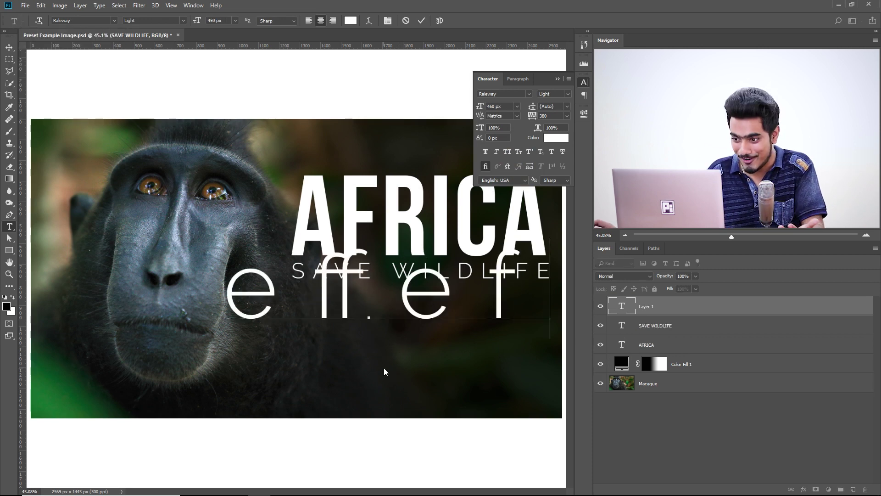
key("ctrl+a")
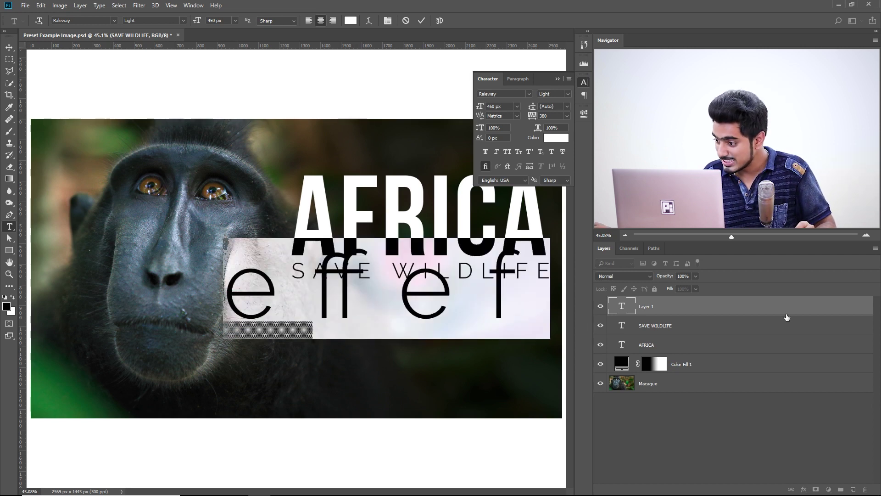
key("ctrl+Return")
key("Delete")
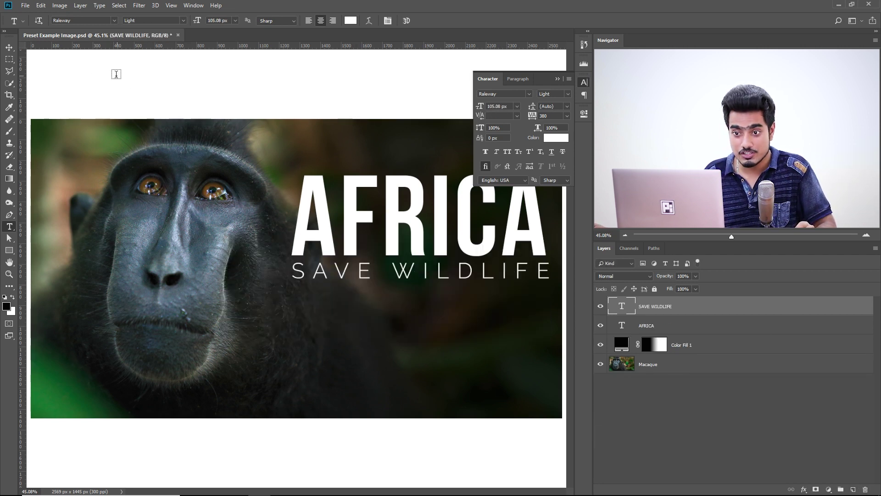
Delete the Type tool preset Sub.
left_click(23, 22)
right_click(45, 61)
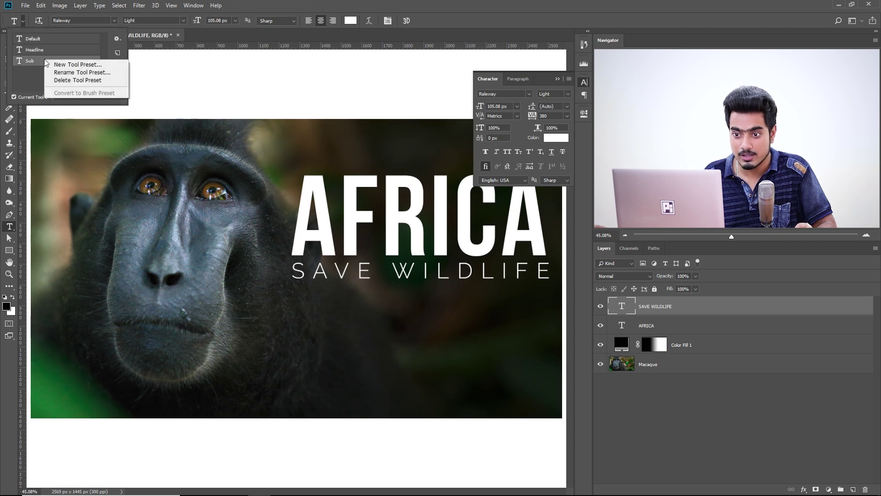
left_click(67, 79)
left_click(23, 23)
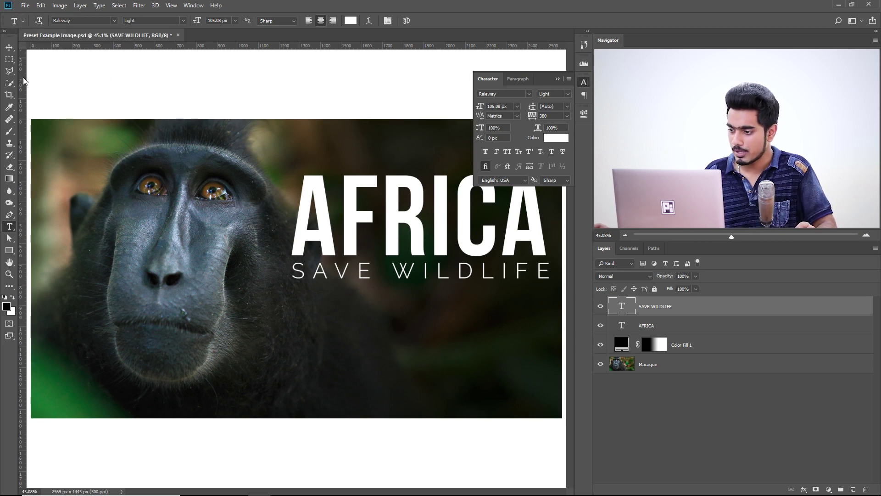
Check the font size of SAVE WILDLIFE, then add an empty layer above it and set the type size to 105 px.
double_click(625, 302)
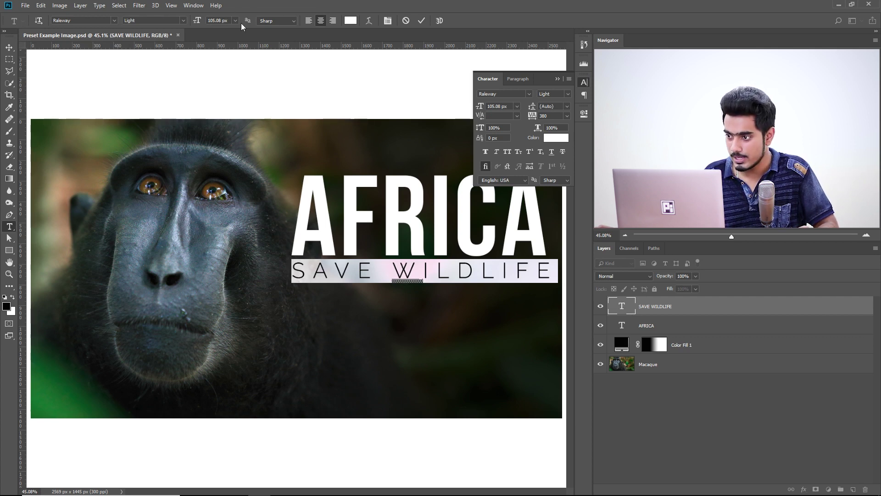
left_click(713, 308)
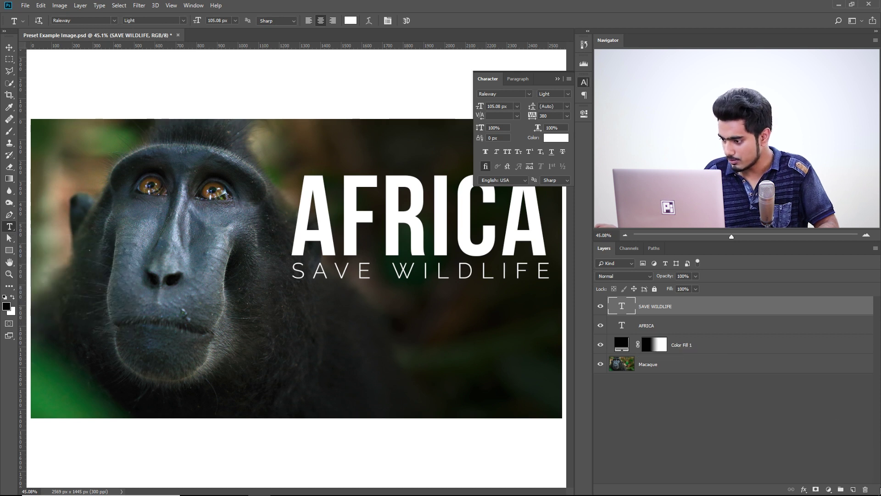
left_click(852, 489)
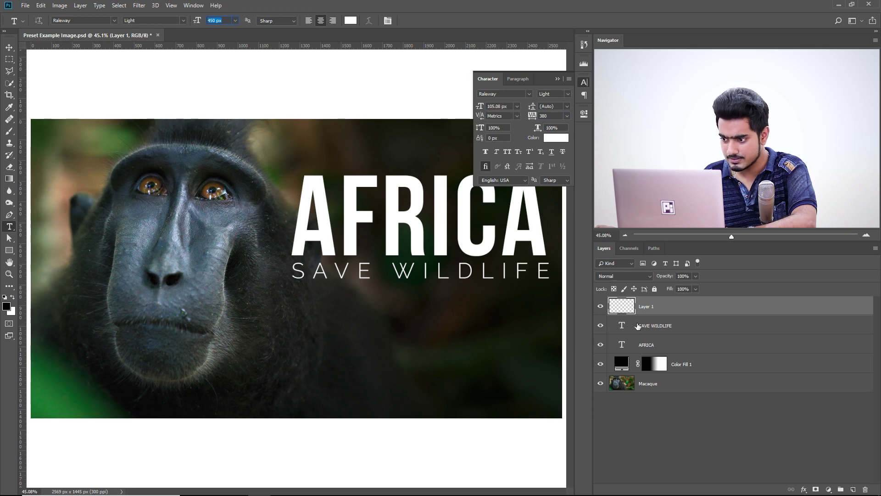
left_click(637, 326)
left_click(638, 306)
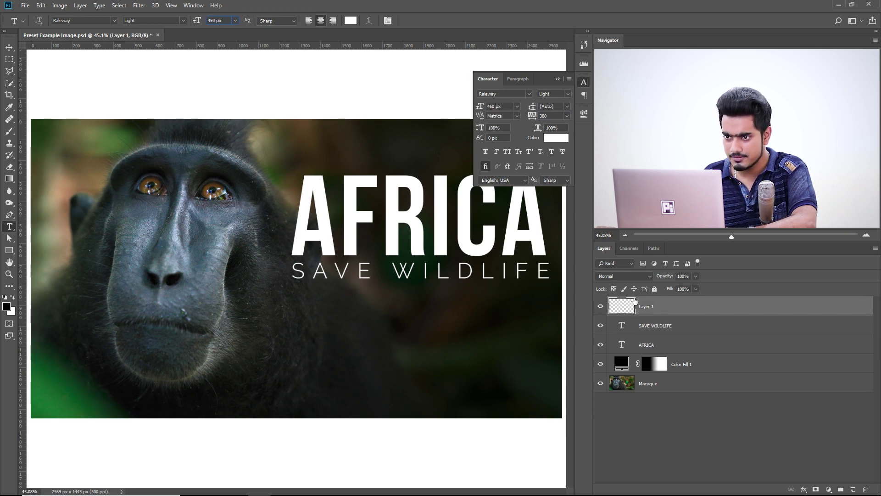
left_click(215, 20)
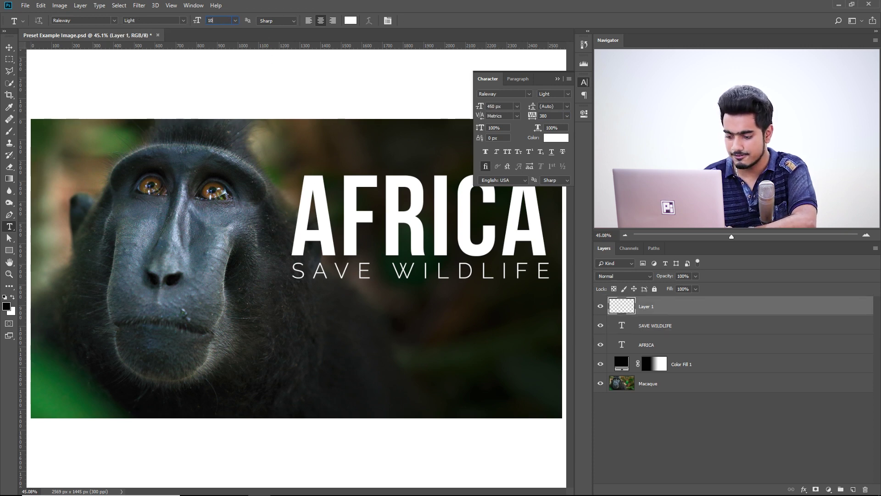
type("105")
key("Return")
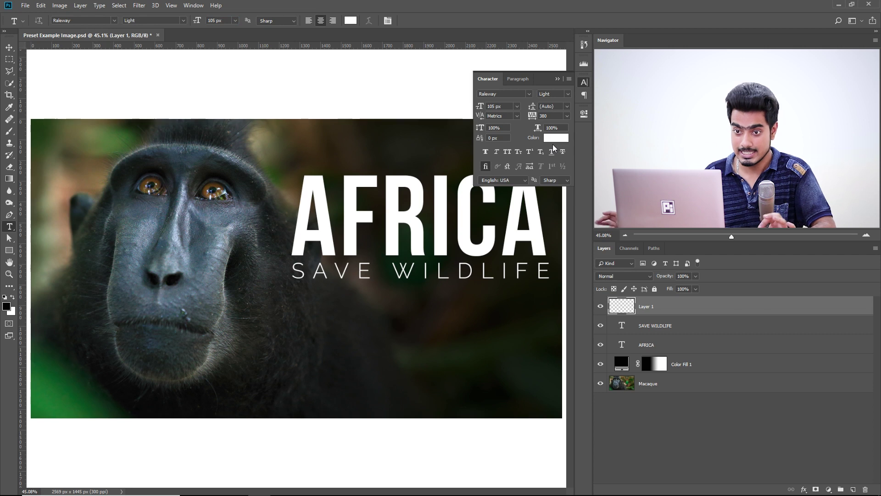
Save the current type settings as a new Type tool preset named Sub_Head.
left_click(22, 22)
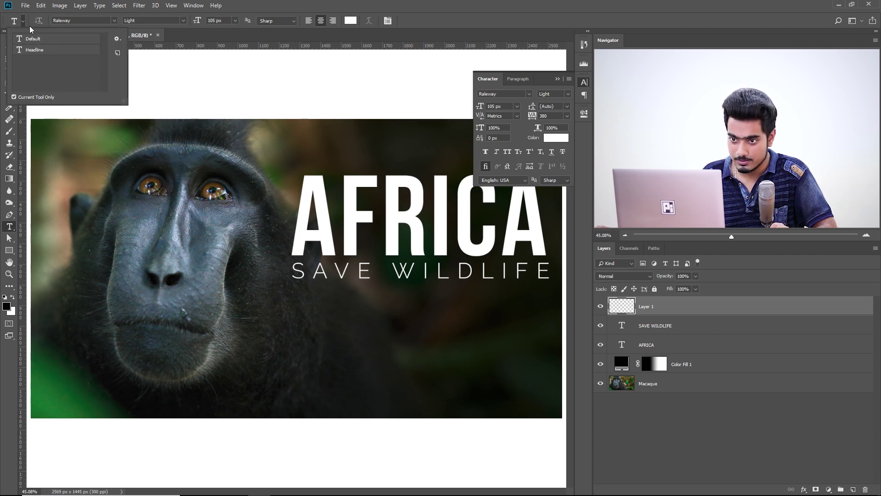
left_click(117, 54)
type("Sub")
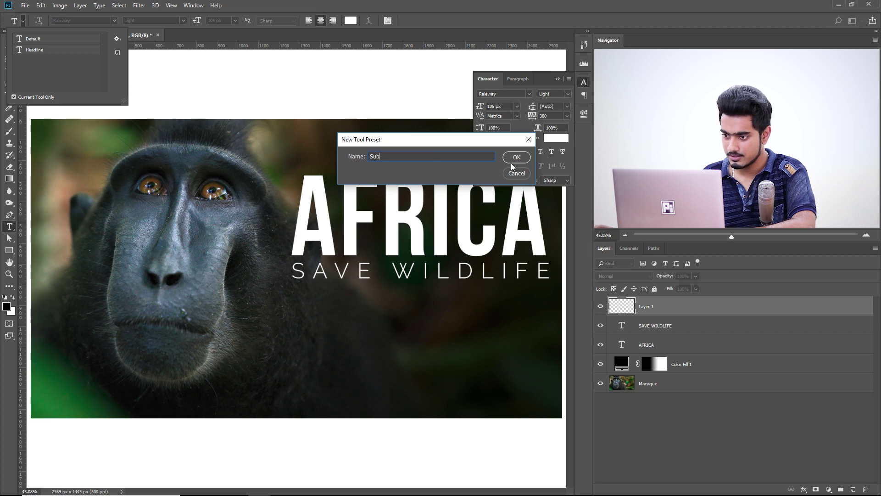
type("_Head")
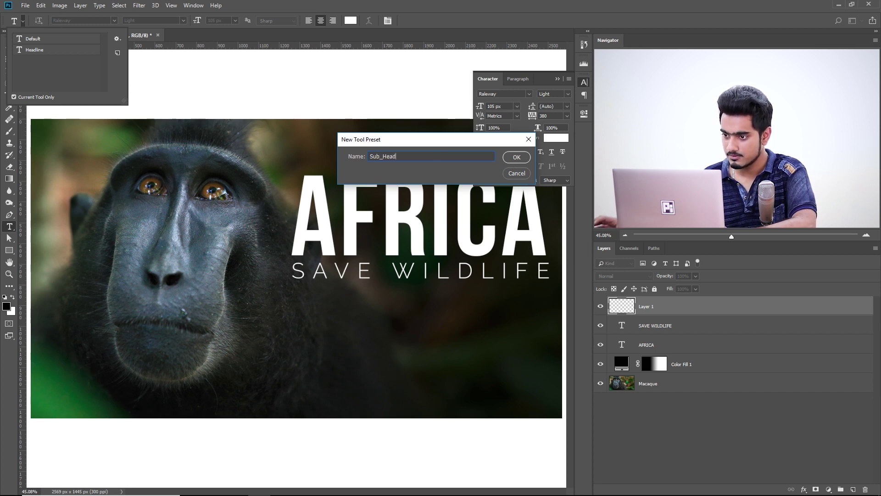
left_click(528, 157)
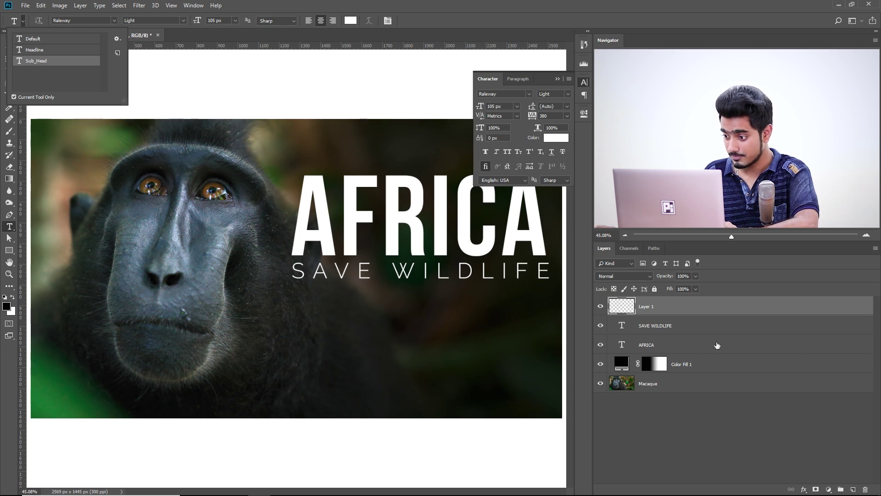
Apply the Default and then the Sub_Head Type tool preset, and enter the sample text SAVE below SAVE WILDLIFE.
left_click(49, 39)
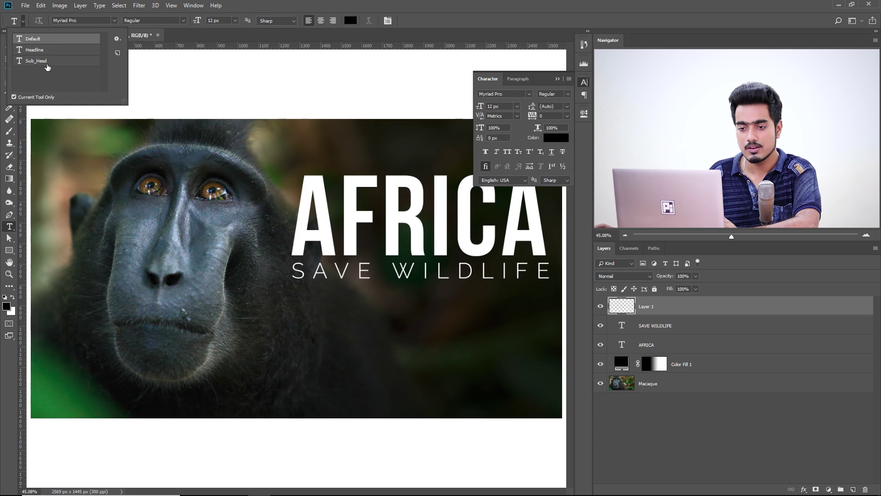
left_click(47, 62)
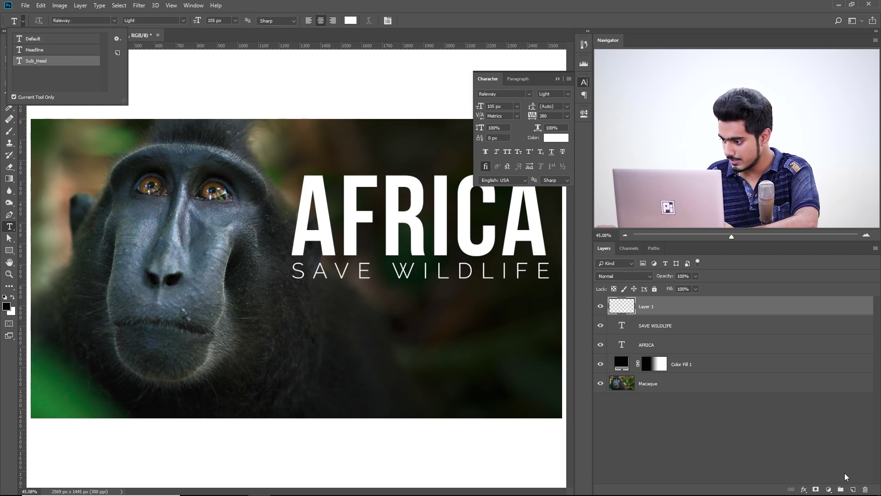
left_click(338, 329)
type("SAE")
key("BackSpace")
key("BackSpace")
type("VE")
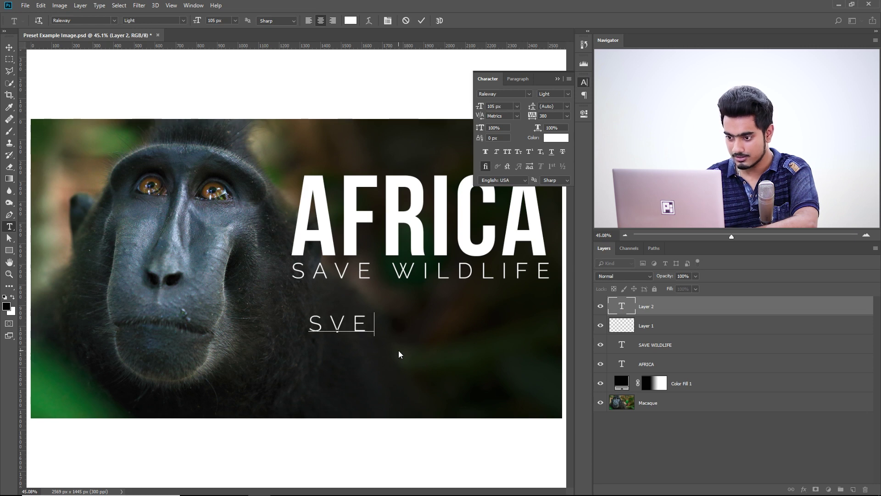
key("BackSpace")
key("BackSpace")
type("AVE")
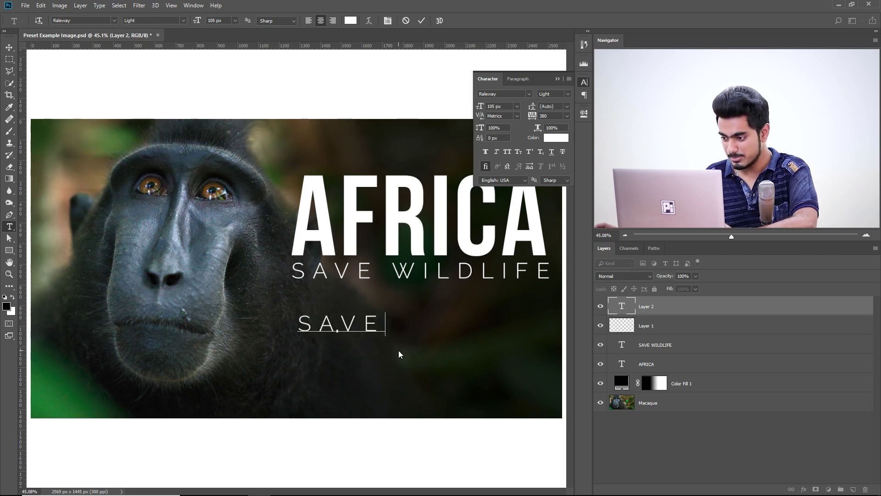
Delete the text layers and the empty layer above Color Fill 1.
left_click(711, 345, "shift")
left_click(710, 363, "shift")
left_click_drag(710, 363, 866, 489)
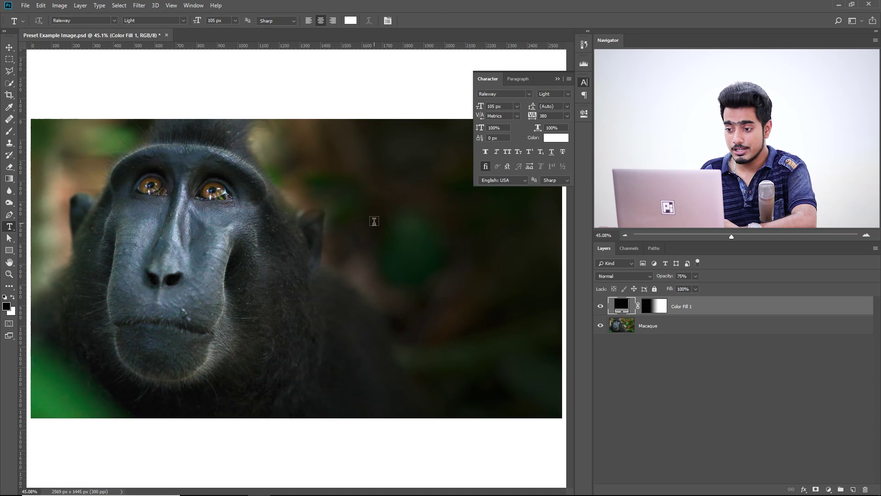
Try the current type settings with the sample text AFRICA over the dark background, and select the text.
left_click(374, 221)
type("AFRIC")
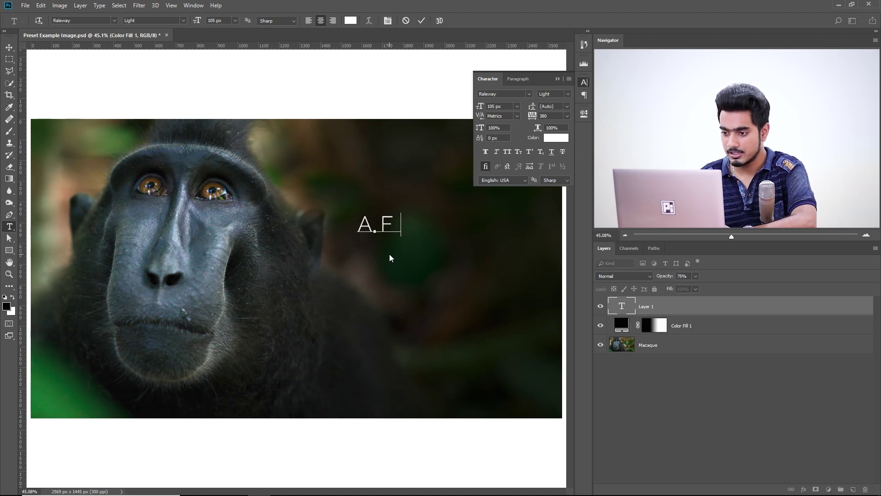
type("A")
left_click_drag(441, 224, 302, 224)
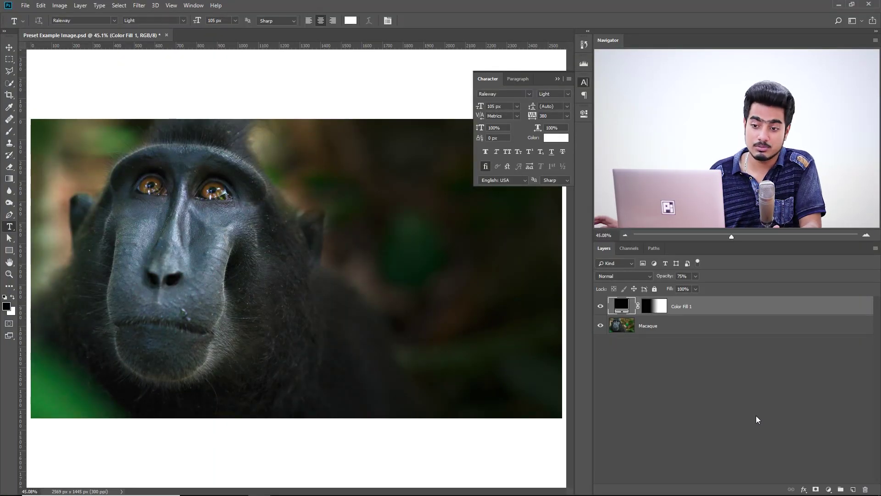
Look at the available mode options of the Eraser tool.
left_click(9, 166)
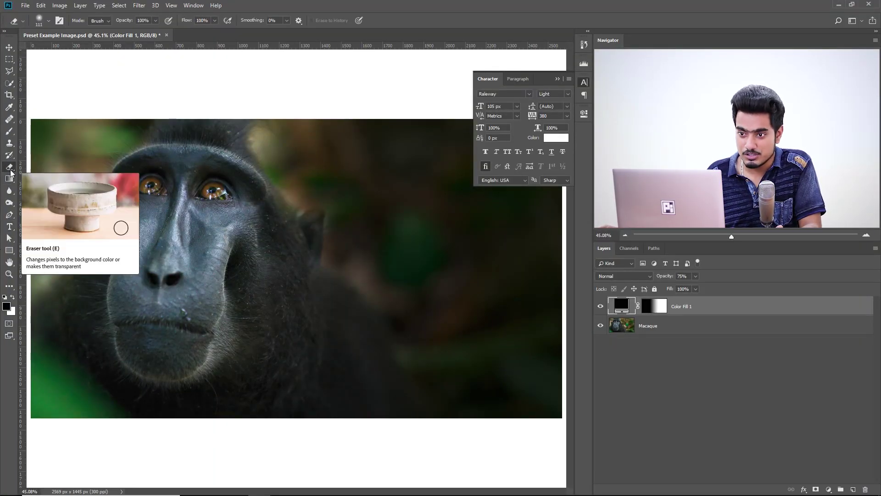
left_click(99, 21)
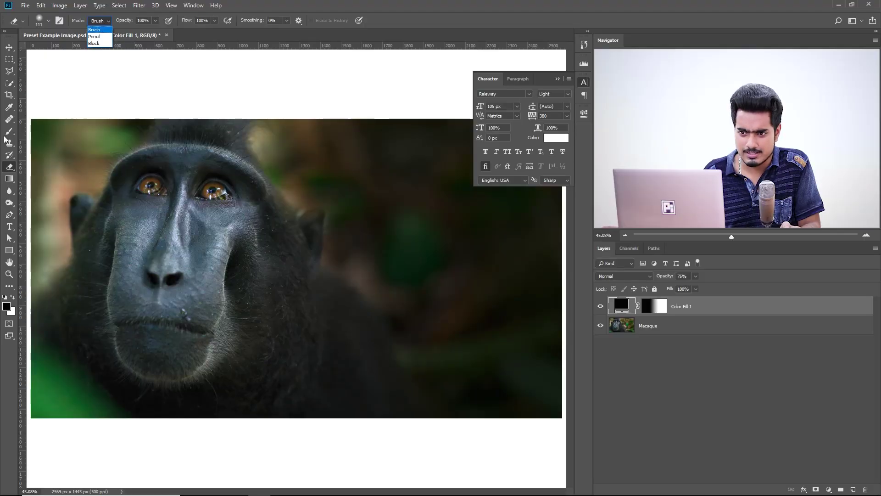
left_click(5, 139)
Browse the Brush tool's Special Effects and Wet Media brush folders, and check its saved tool presets.
left_click(9, 132)
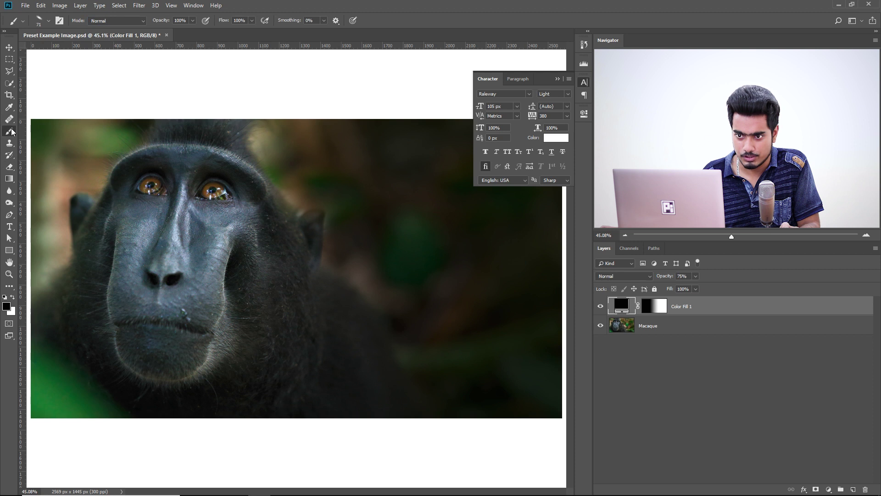
left_click(48, 21)
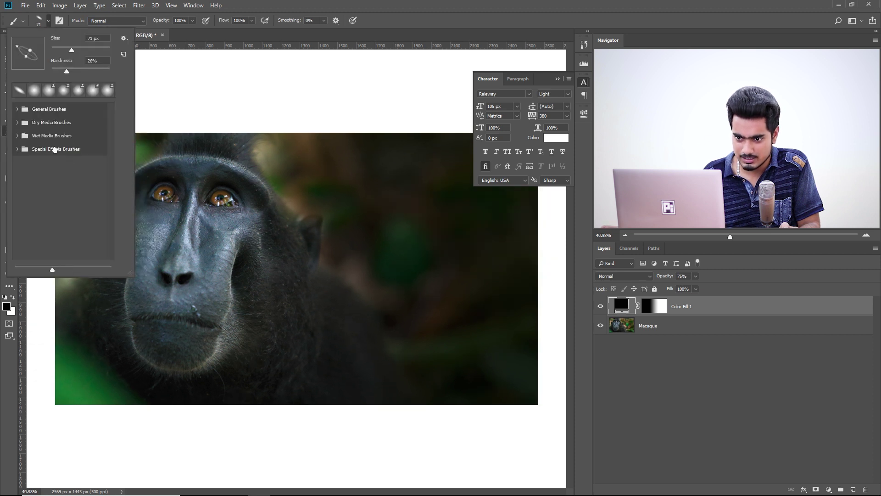
left_click(17, 149)
left_click(17, 136)
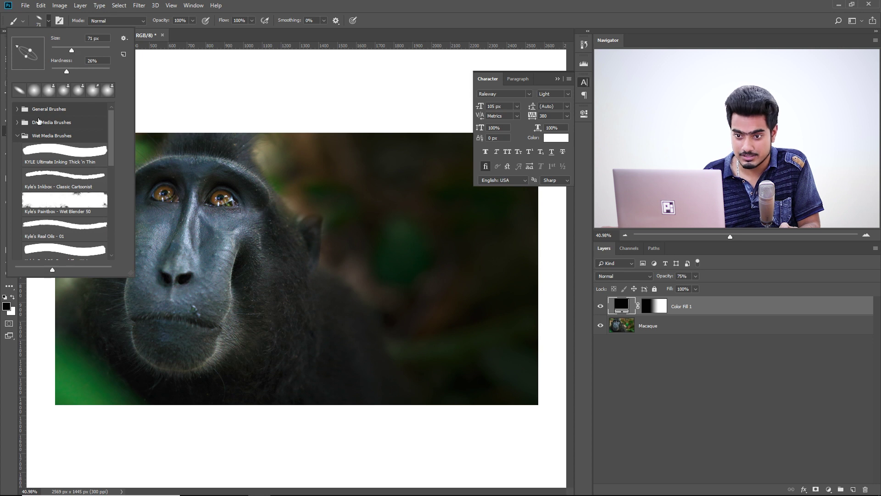
left_click(17, 136)
left_click(23, 21)
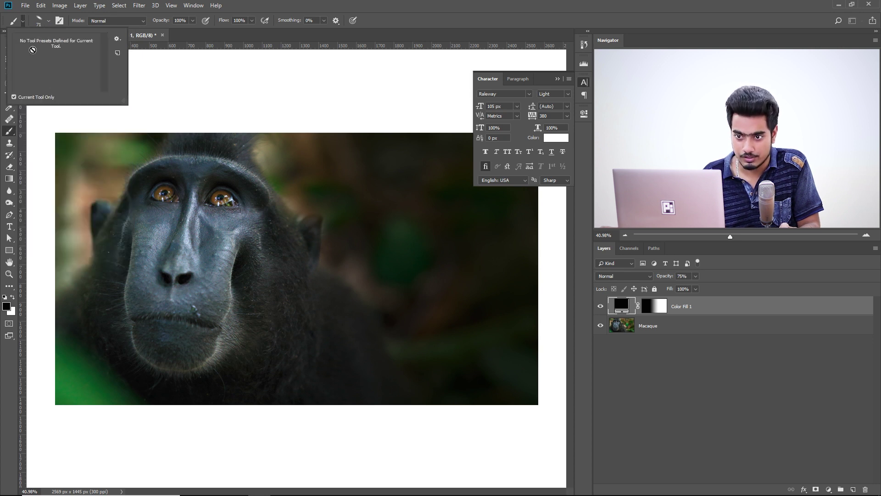
left_click(23, 21)
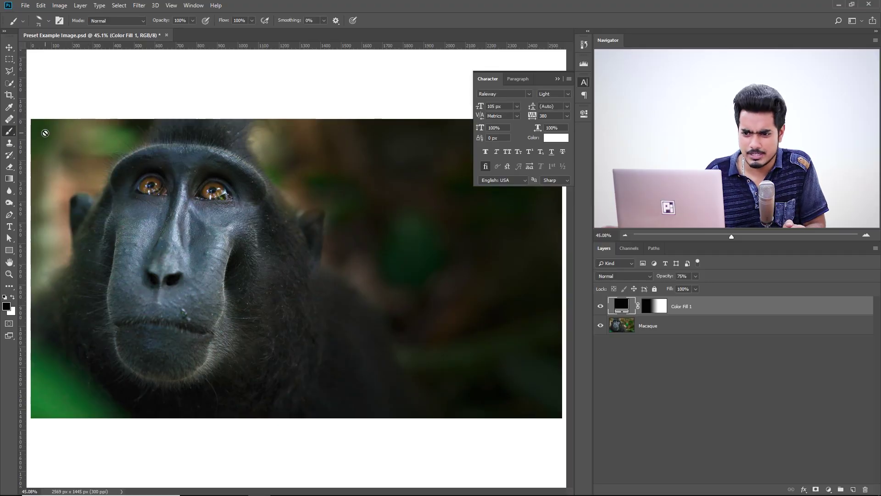
Look at the Clone Stamp tool's options and the brush list available for the Brush tool.
left_click(11, 143)
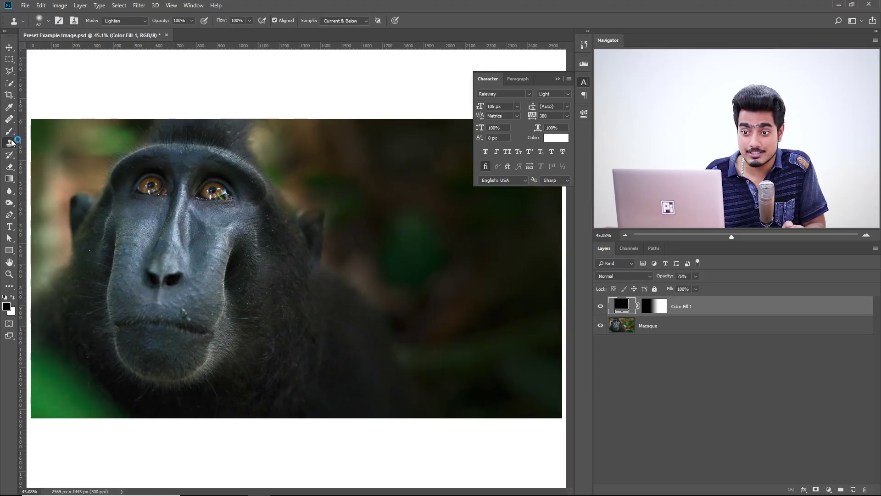
left_click(9, 131)
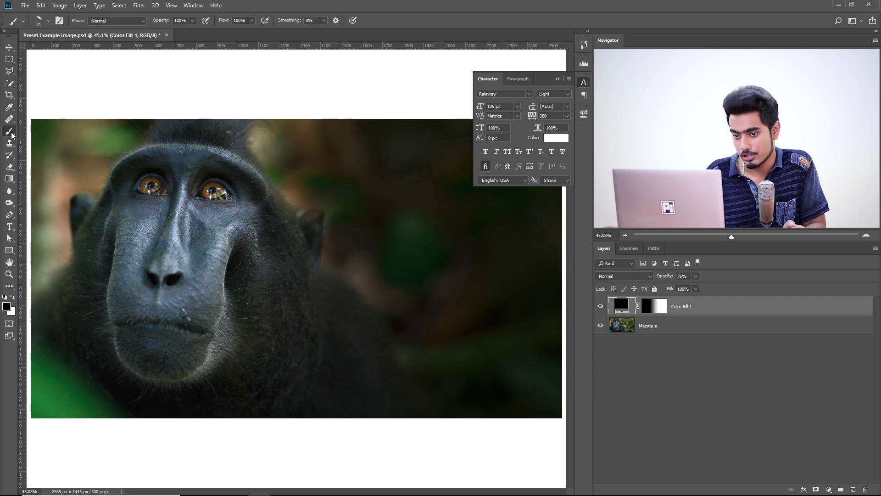
left_click(49, 21)
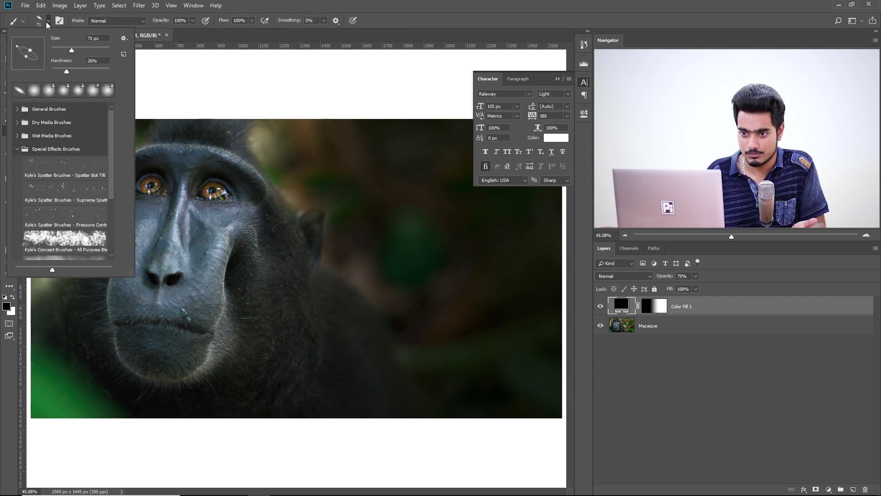
left_click(48, 21)
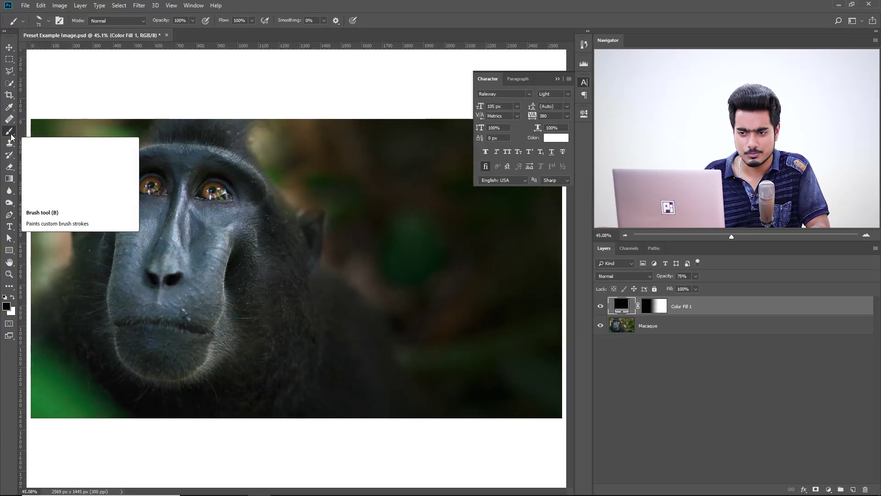
left_click(23, 22)
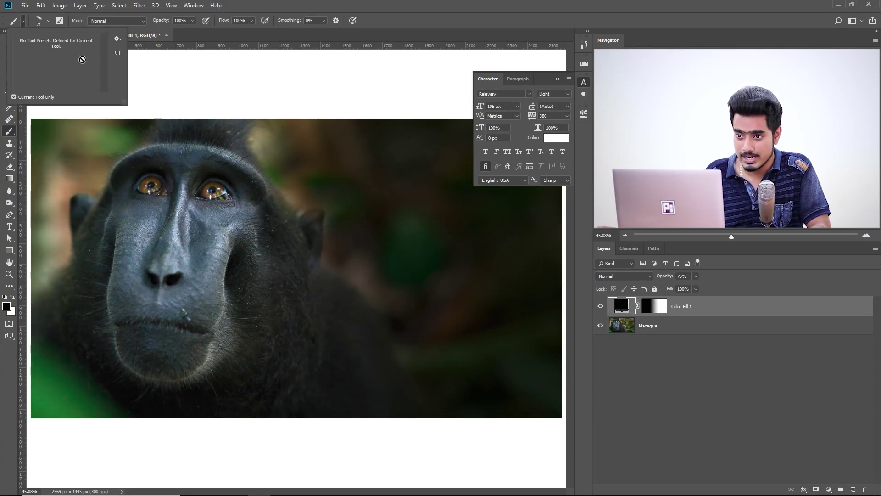
left_click(117, 54)
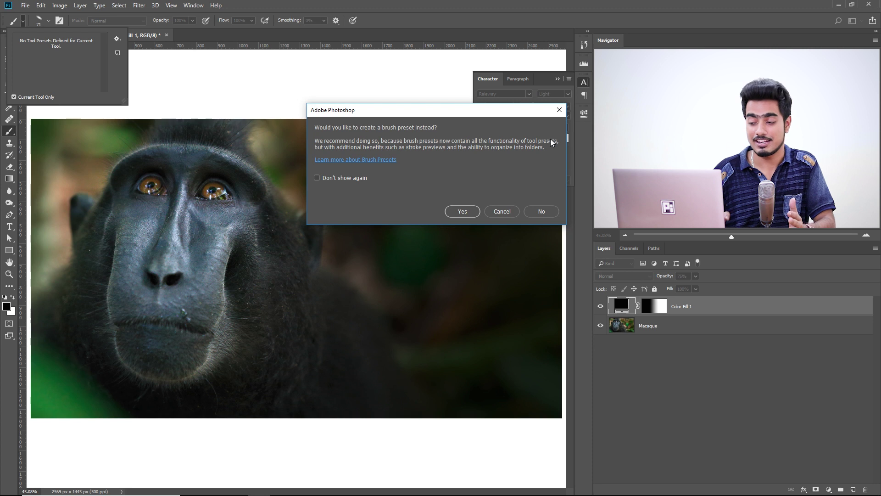
left_click(542, 212)
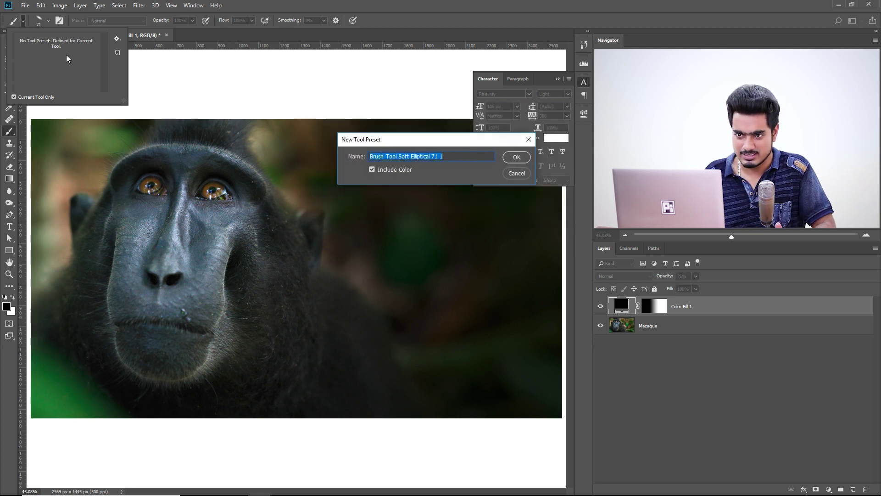
left_click(515, 178)
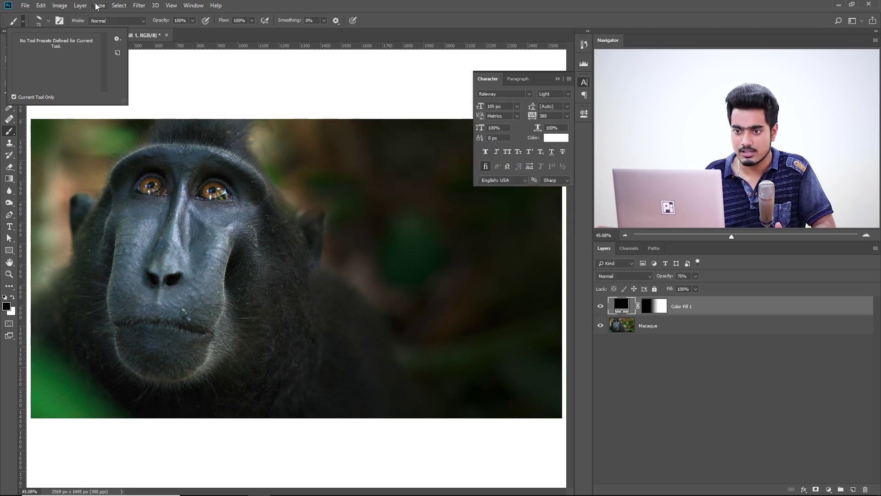
Check that the shared brush presets also work with the Clone Stamp tool by picking a soft round tip.
left_click(48, 21)
key("s")
left_click(80, 92)
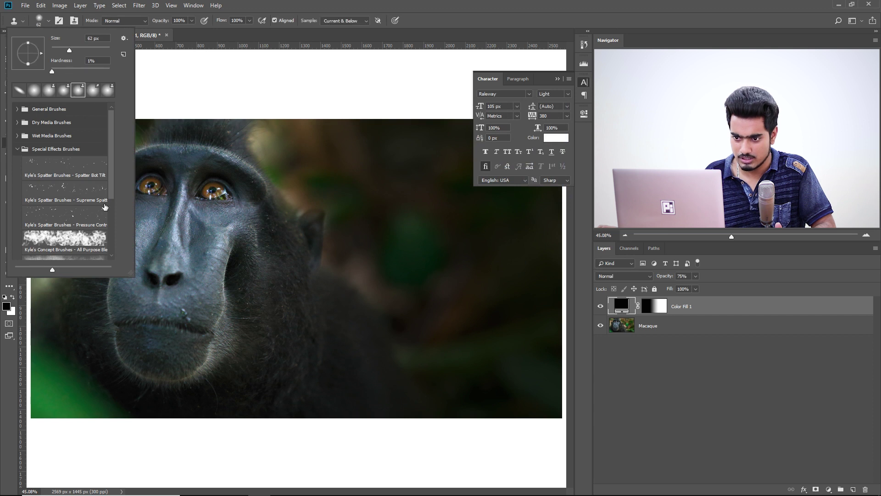
left_click(22, 20)
Choose a soft round tip with 0% hardness at 71 px for the Brush tool.
left_click(9, 131)
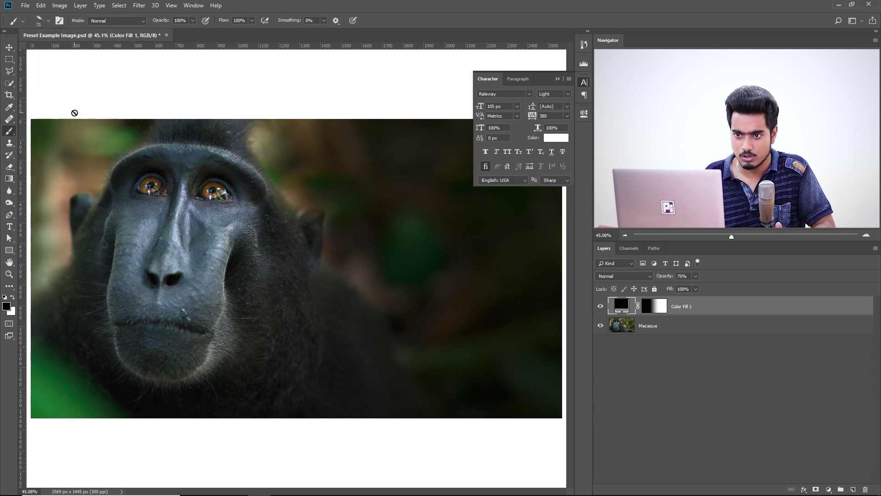
left_click(48, 20)
key("ctrl+plus")
left_click(33, 90)
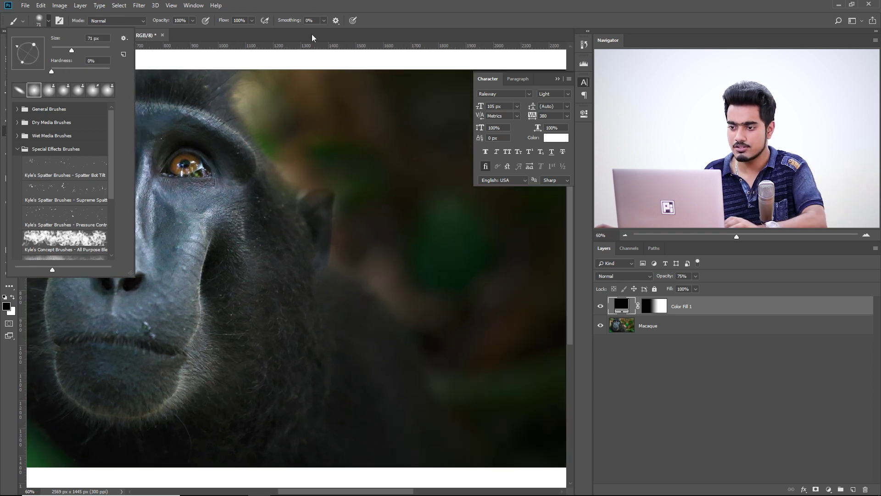
left_click(344, 149)
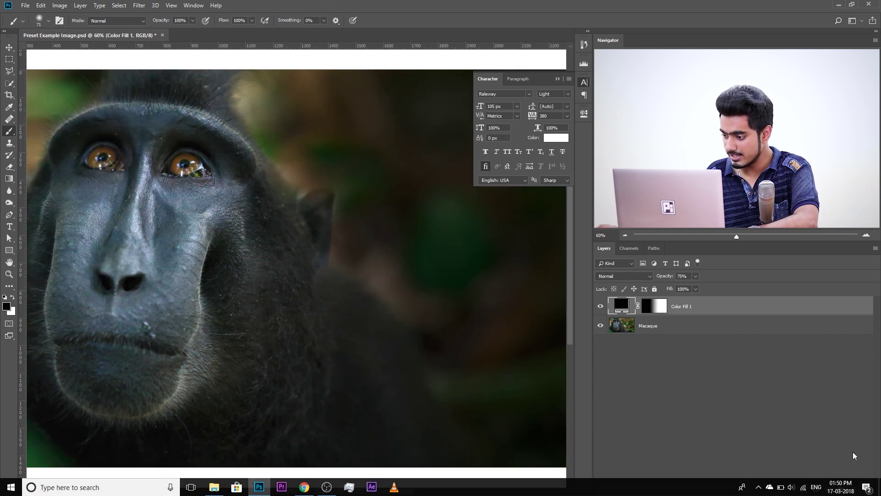
Add an empty layer above Color Fill 1, try a white brush stroke at 238 px on it, and undo the stroke.
left_click(853, 489)
mouse_move(380, 213)
left_mouse_down()
mouse_move(391, 240)
mouse_move(445, 246)
left_mouse_up()
key("x")
mouse_move(415, 185)
left_mouse_down()
mouse_move(429, 191)
mouse_move(427, 265)
left_mouse_up()
key("ctrl+z")
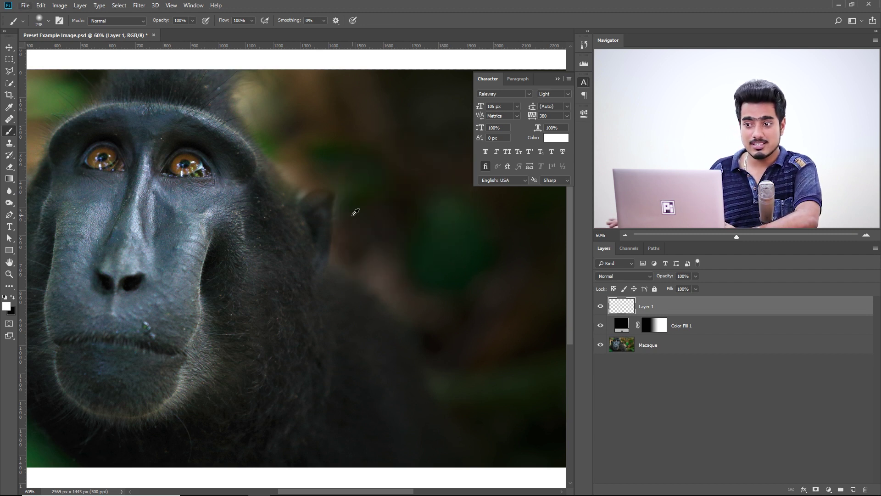
Set the brush opacity to 45%, the flow to 56% and the smoothing to 29%.
left_click_drag(190, 22, 170, 31)
left_click(251, 20)
left_click_drag(246, 30, 235, 30)
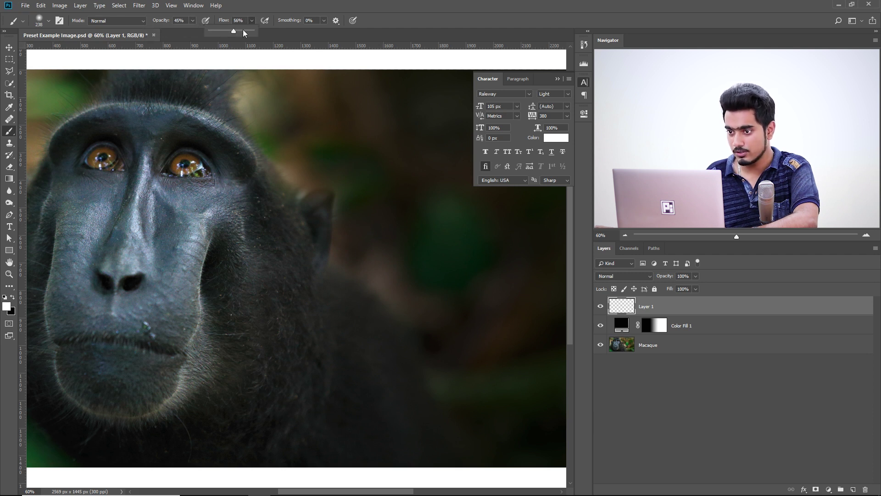
left_click(321, 24)
left_click(324, 21)
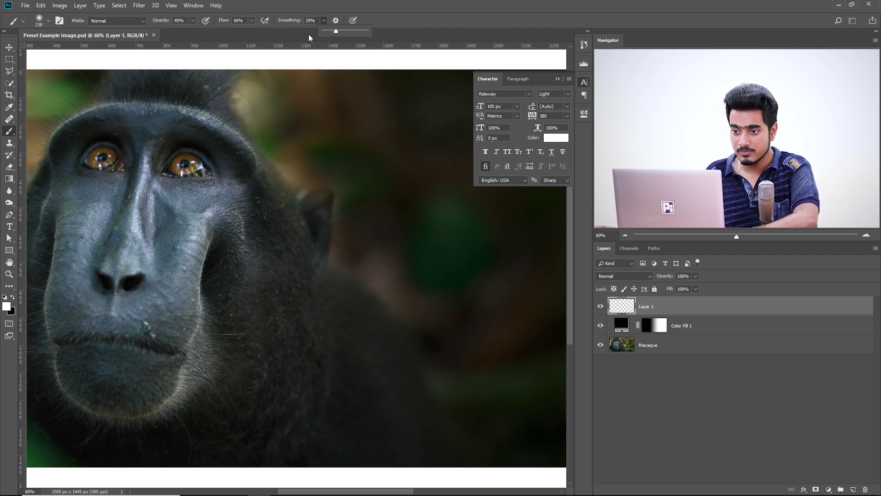
Open the detailed brush settings and shape the tip to a 45° angle with 27% roundness.
left_click(195, 6)
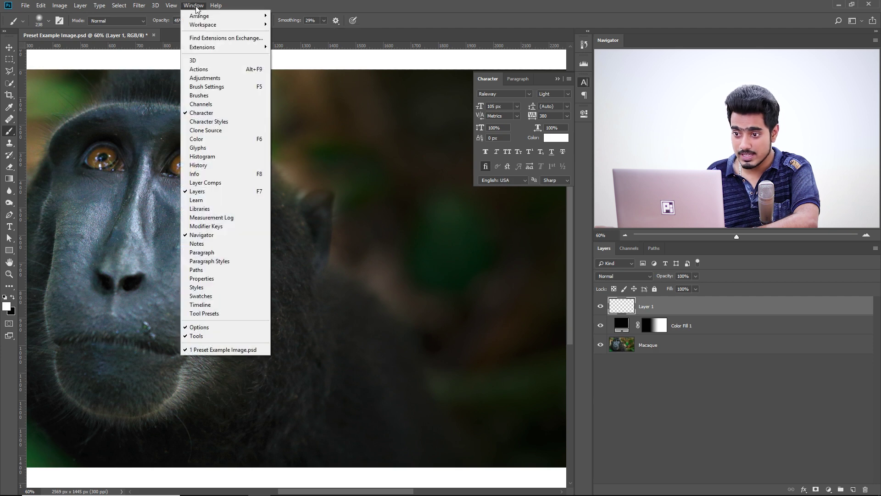
left_click(210, 86)
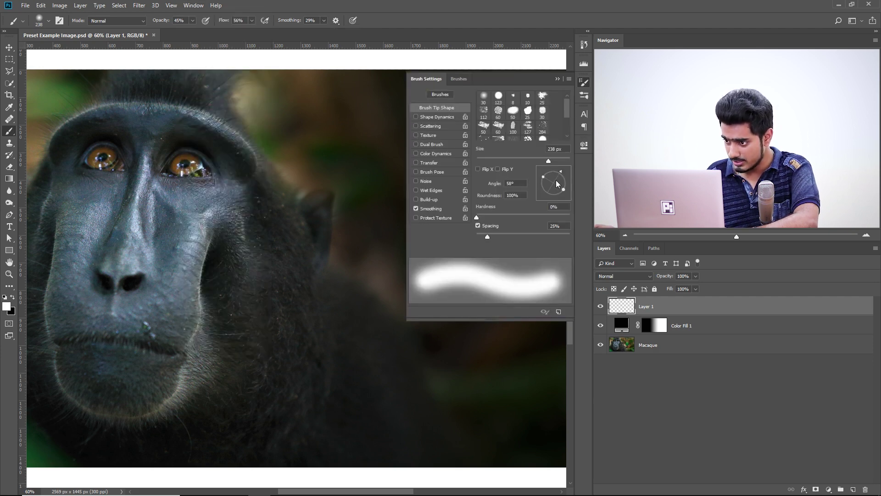
left_click_drag(548, 182, 552, 181)
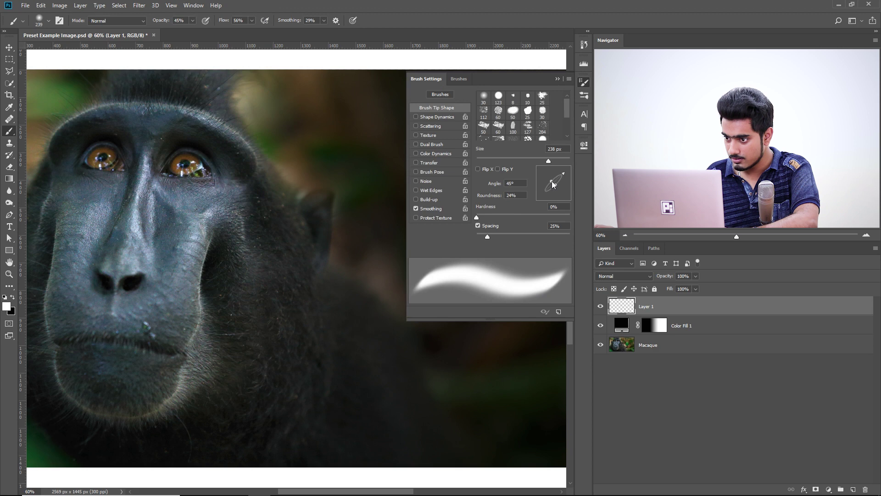
Enable Scattering for the brush, and set the tip spacing to 78% and the size to 47 px.
left_click(430, 127)
left_click_drag(479, 104, 506, 104)
left_click(436, 108)
left_click_drag(488, 237, 513, 236)
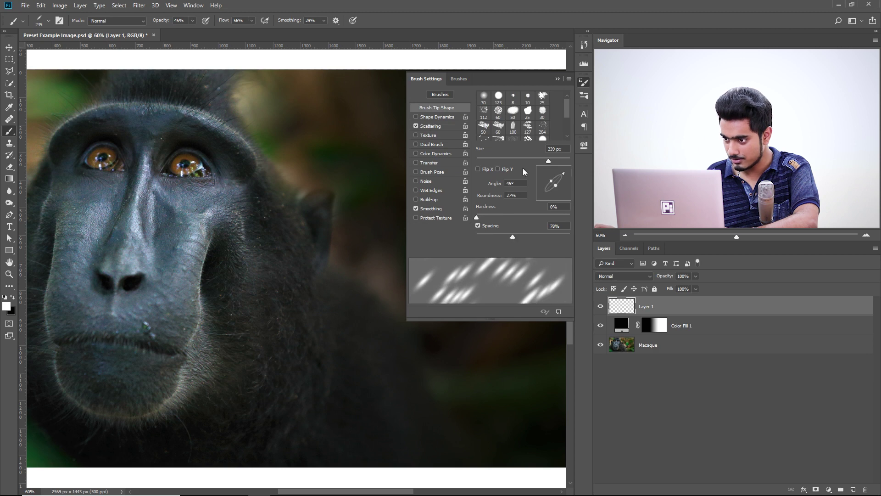
left_click_drag(550, 159, 499, 160)
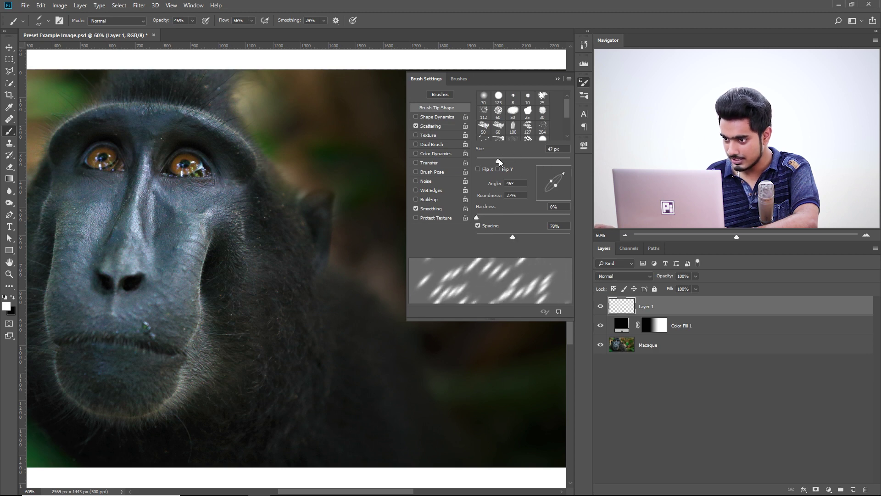
Enable Color Dynamics and Texture for the brush, then try Dual Brush and switch it off again.
left_click(441, 151)
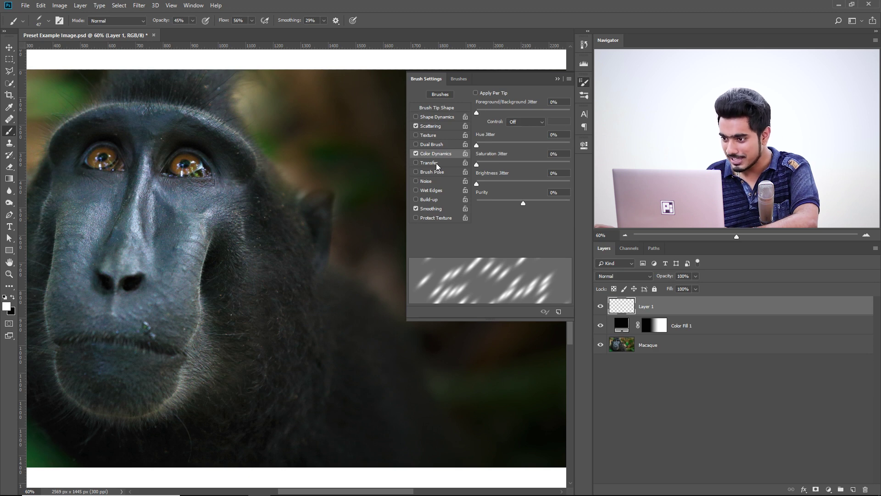
left_click(437, 135)
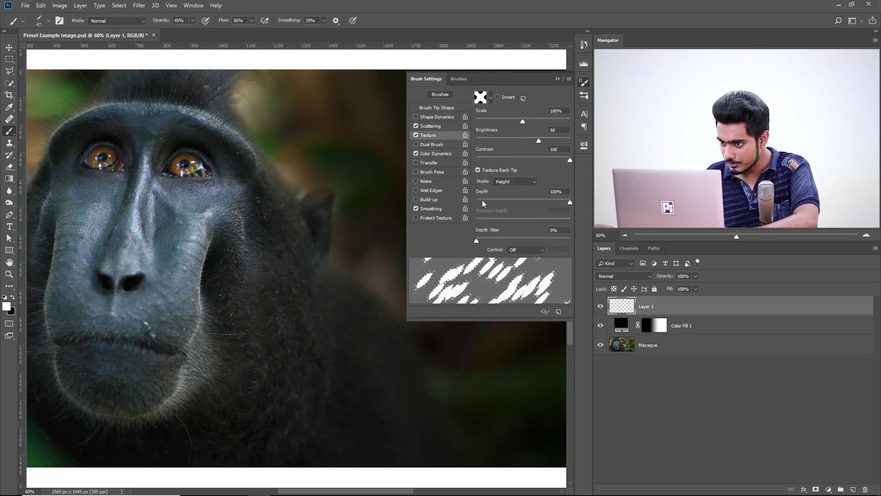
left_click(434, 145)
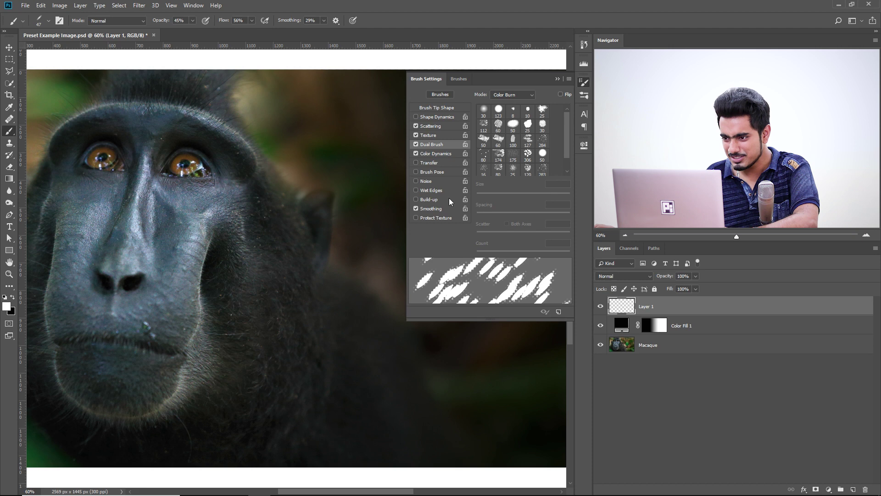
left_click(416, 144)
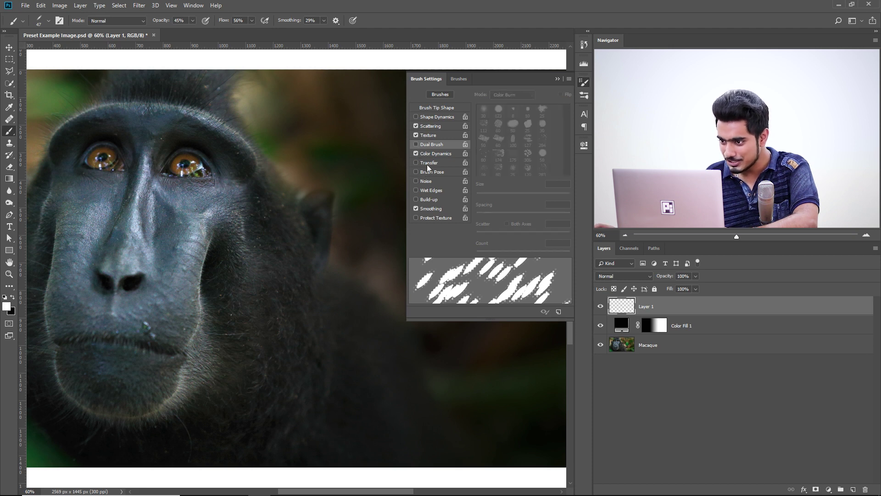
Enable Transfer with a 65% flow jitter and Shape Dynamics with an 18% angle jitter for the brush.
left_click(427, 163)
left_click_drag(478, 146, 537, 147)
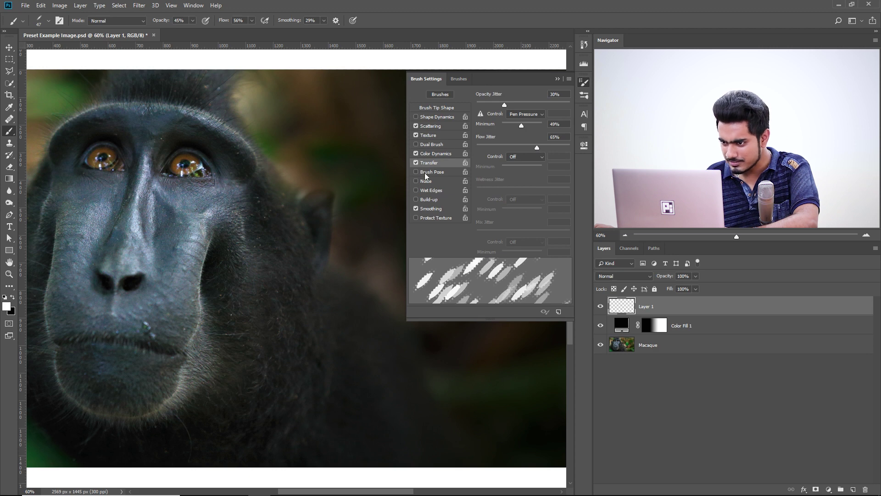
left_click(427, 150)
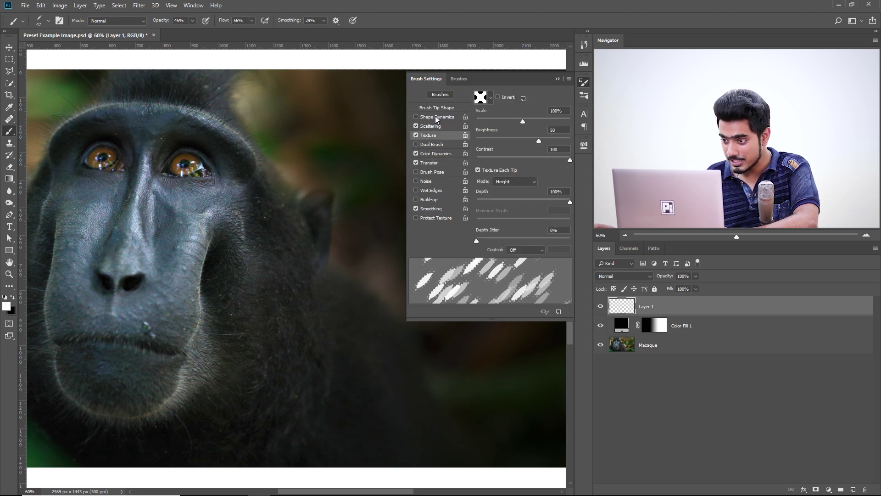
left_click(435, 117)
mouse_move(480, 175)
left_mouse_down()
mouse_move(502, 175)
mouse_move(494, 174)
left_mouse_up()
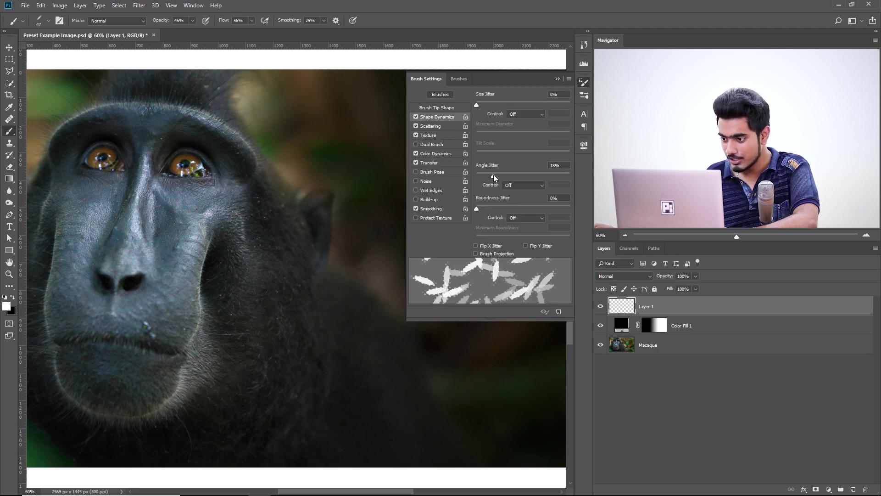
Close the brush settings and paint scattered white test strokes on Layer 1 over the dark background beside the monkey.
left_click(558, 78)
mouse_move(391, 133)
left_mouse_down()
mouse_move(433, 192)
mouse_move(439, 262)
mouse_move(374, 296)
mouse_move(331, 293)
mouse_move(497, 162)
mouse_move(453, 257)
mouse_move(457, 363)
left_mouse_up()
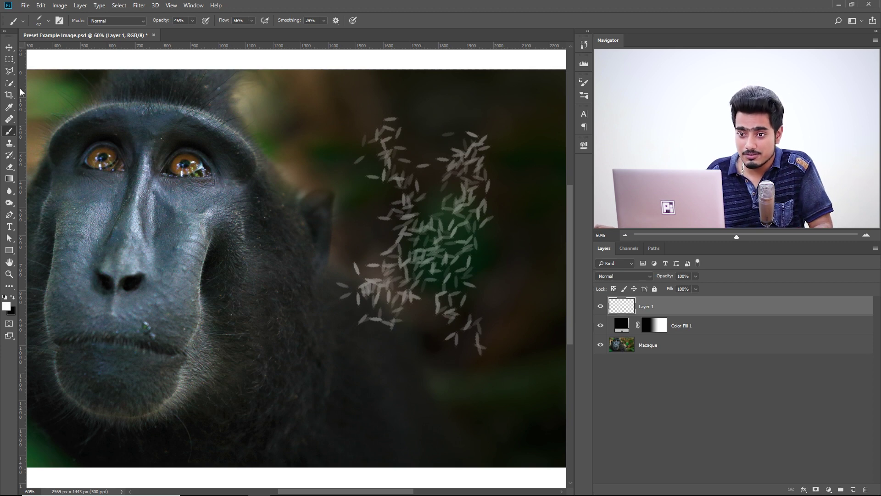
Save the brush as a new preset named with the owner's first name plus "Brush", including brush size, tool settings and color.
left_click(22, 21)
left_click(25, 22)
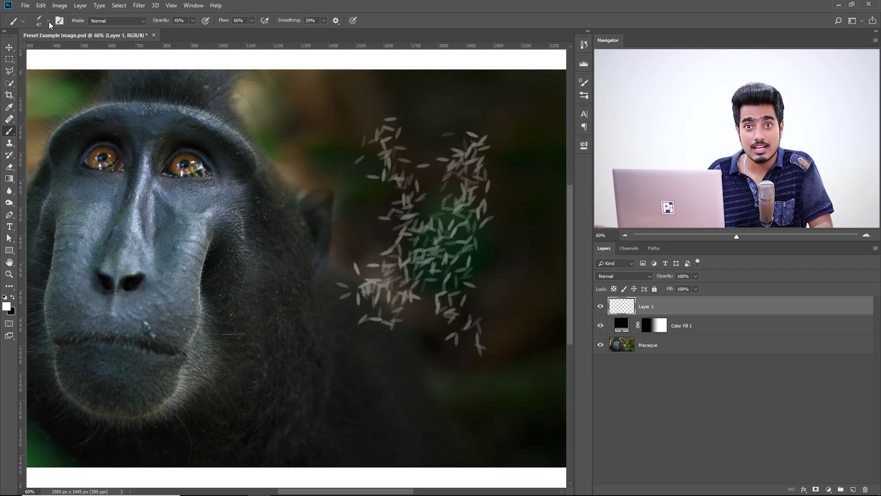
left_click(49, 21)
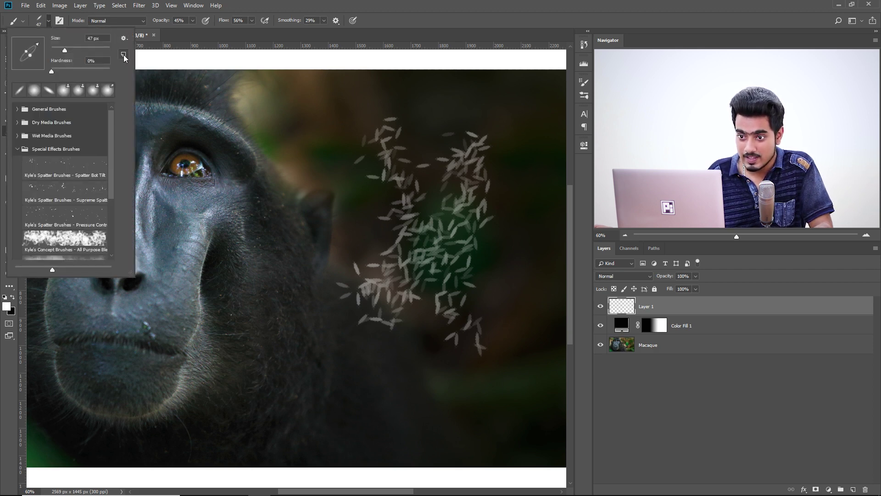
left_click(23, 20)
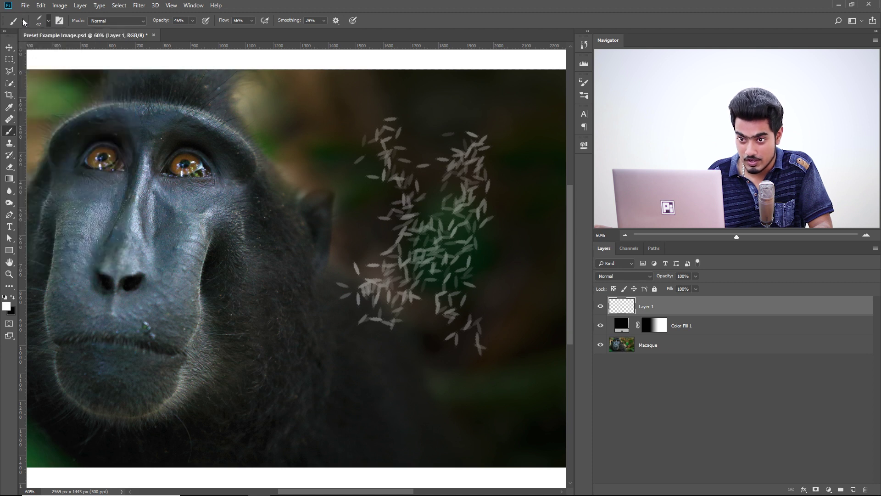
left_click(49, 21)
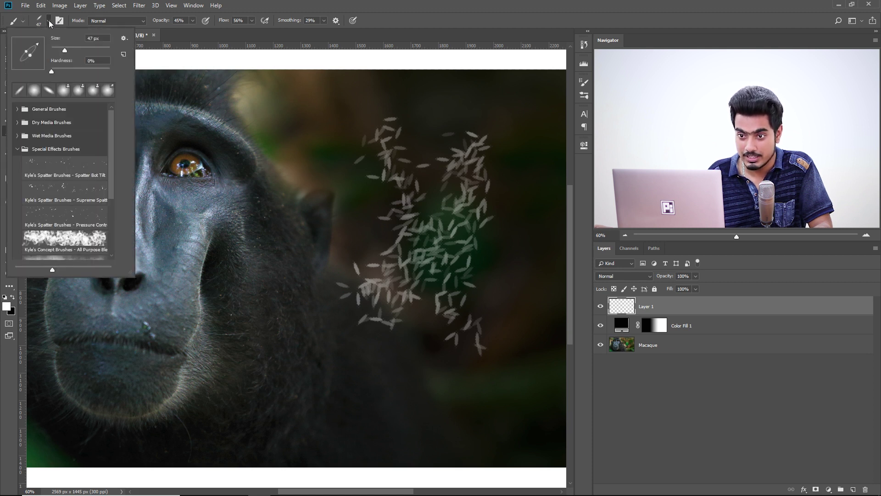
left_click(123, 55)
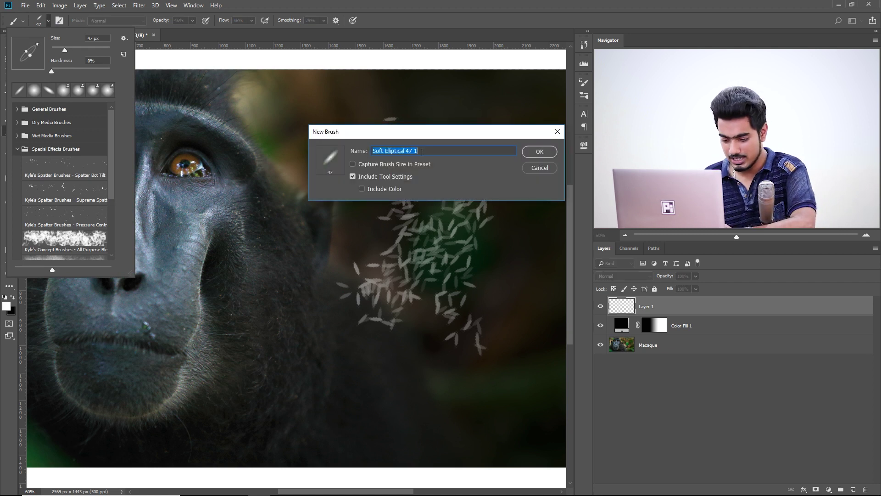
type("Unmesh")
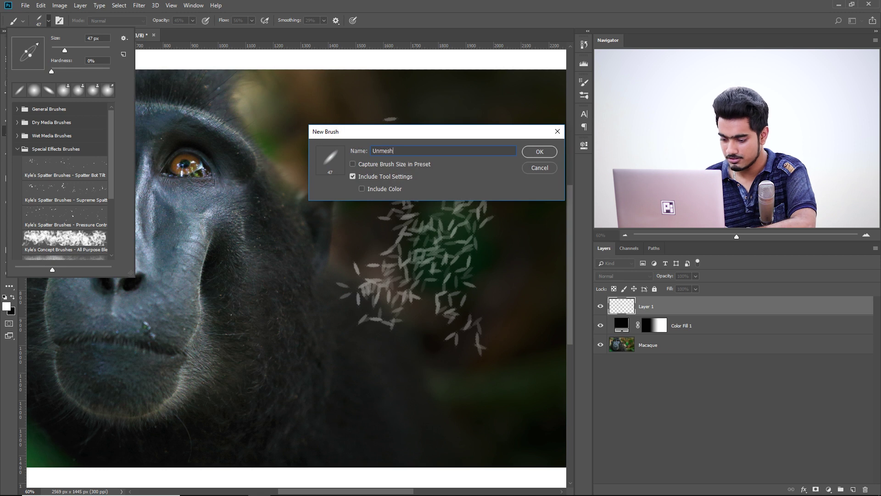
type("'s Brush")
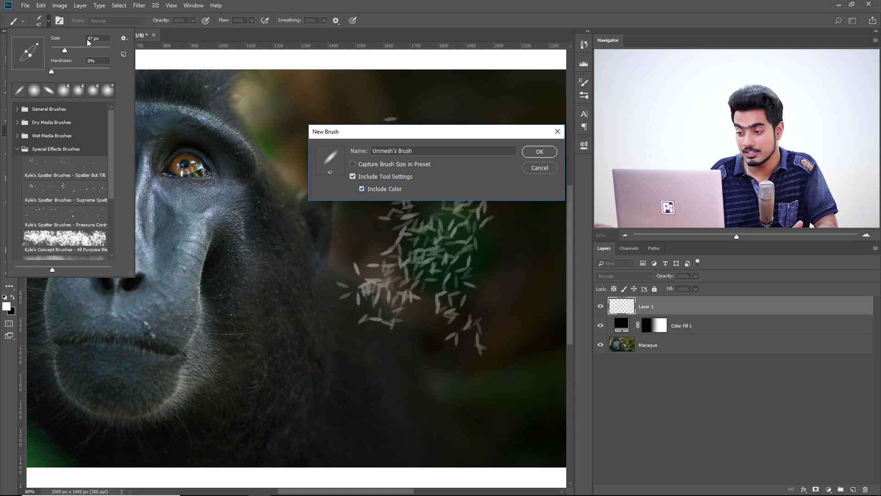
left_click(353, 164)
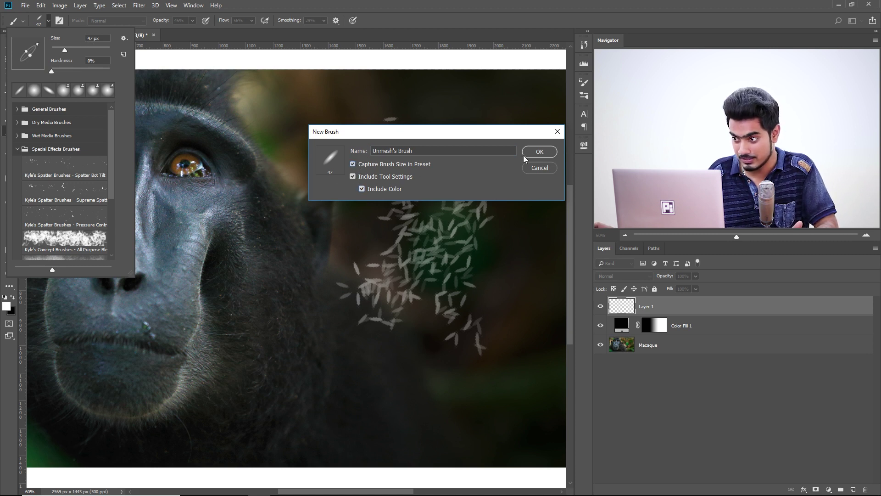
left_click(536, 153)
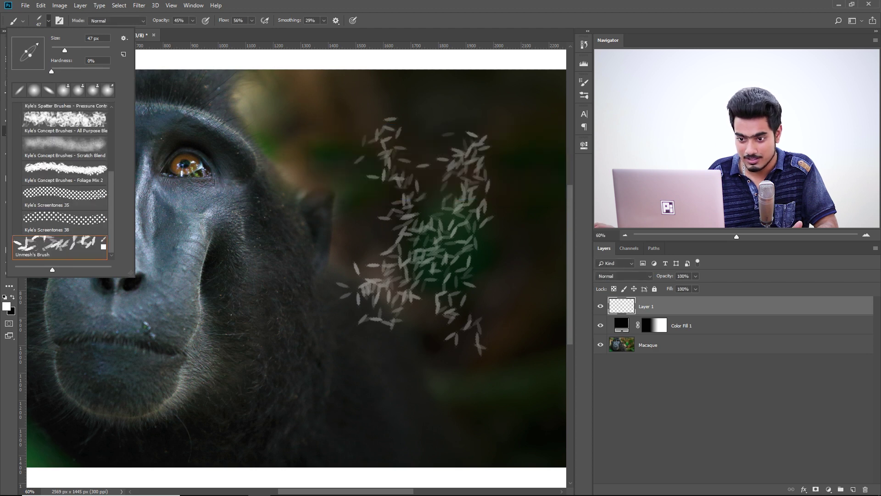
Collapse the Special Effects Brushes folder, select the saved custom brush preset and paint a vertical scattered stroke beside the monkey's ear.
scroll(53, 252, "up", 2)
scroll(50, 248, "down", 2)
scroll(41, 234, "up", 6)
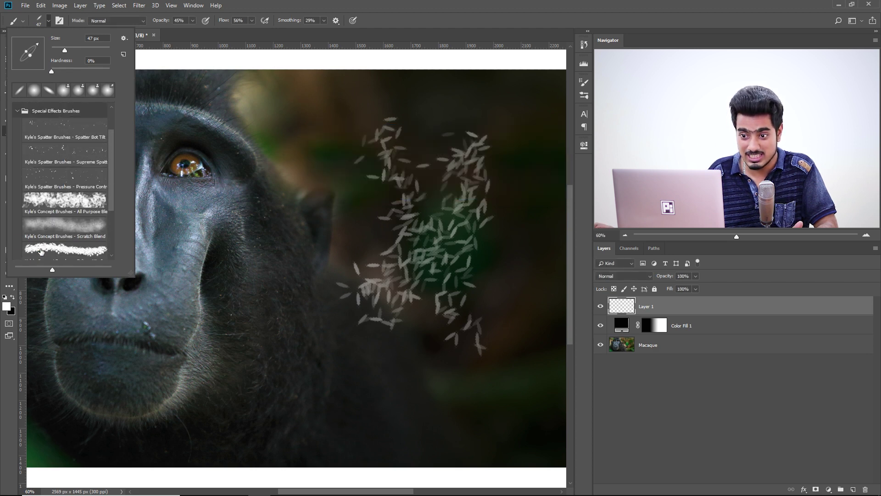
left_click(17, 149)
mouse_move(46, 173)
left_mouse_down()
mouse_move(53, 120)
mouse_move(54, 170)
left_mouse_up()
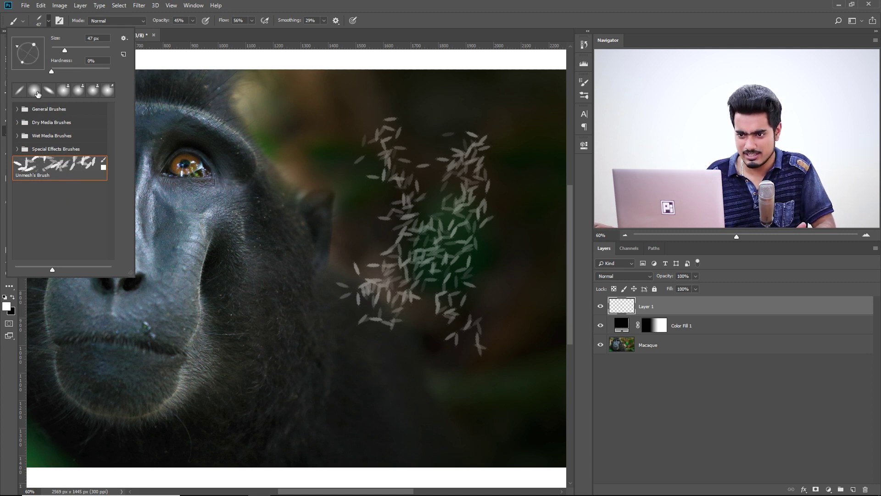
mouse_move(328, 124)
left_mouse_down()
mouse_move(342, 151)
mouse_move(358, 363)
left_mouse_up()
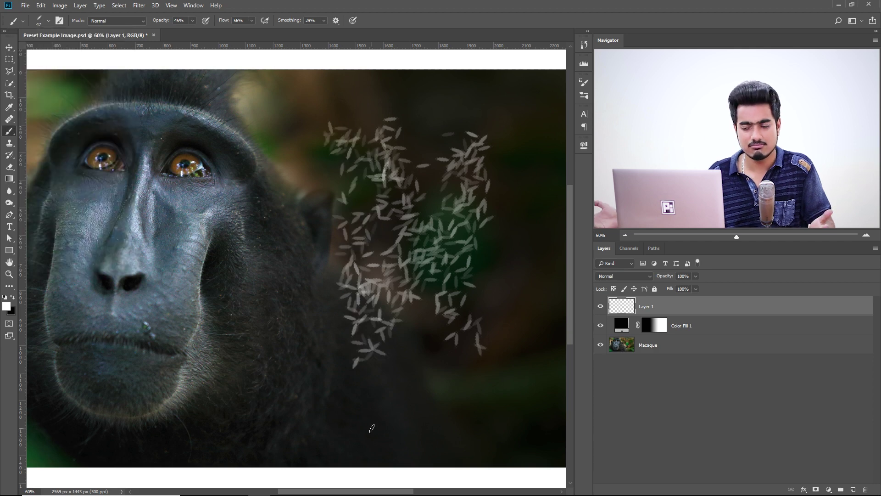